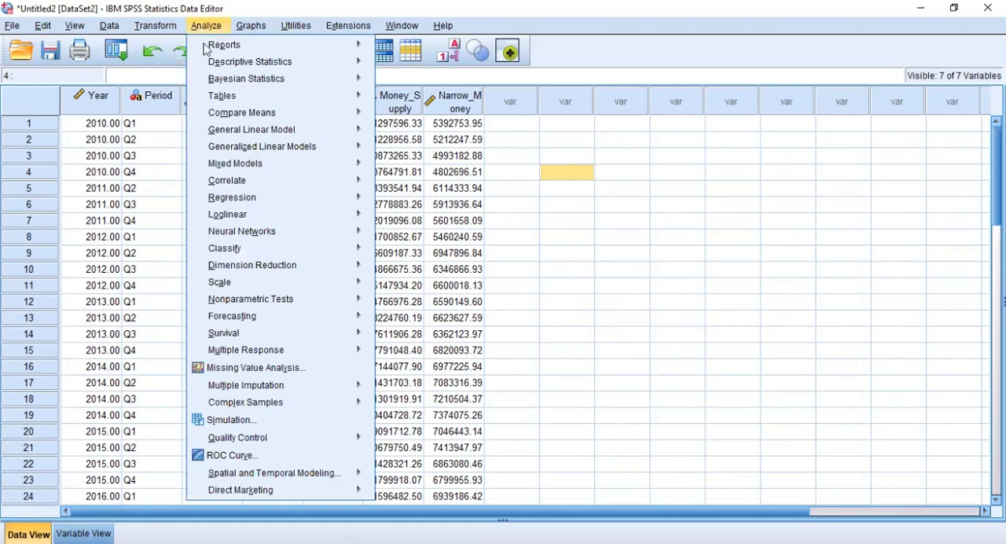
# Step: Run a two-tailed Pearson bivariate correlation on Nominal_GDP, Demand_Deposits, Credit, Money_Supply and Narrow_Money
pyautogui.moveTo(224, 116)
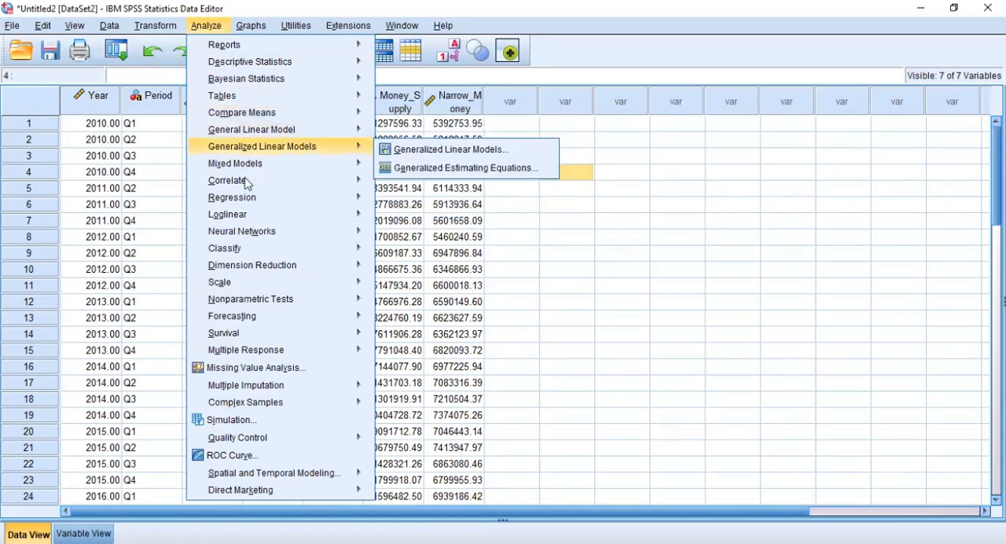
pyautogui.moveTo(253, 185)
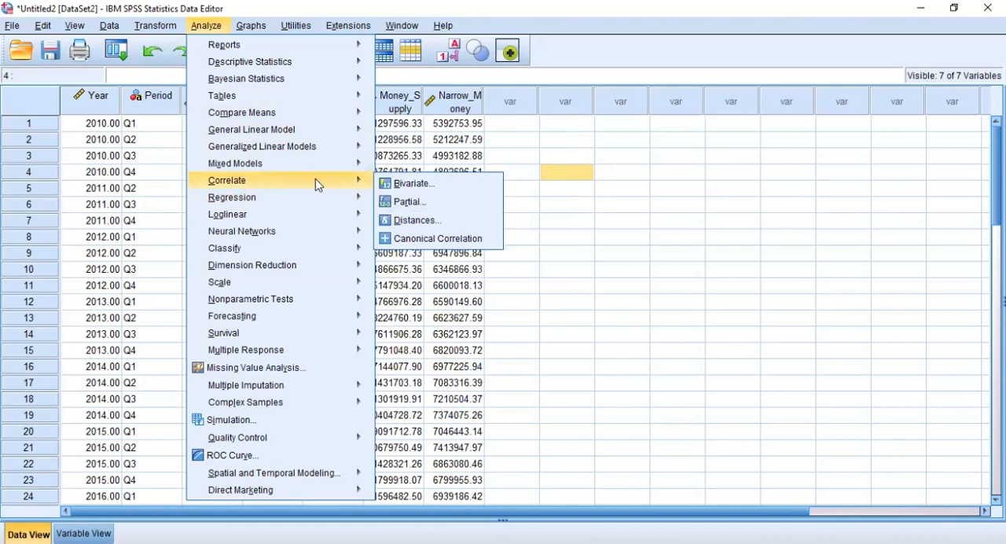
pyautogui.click(409, 185)
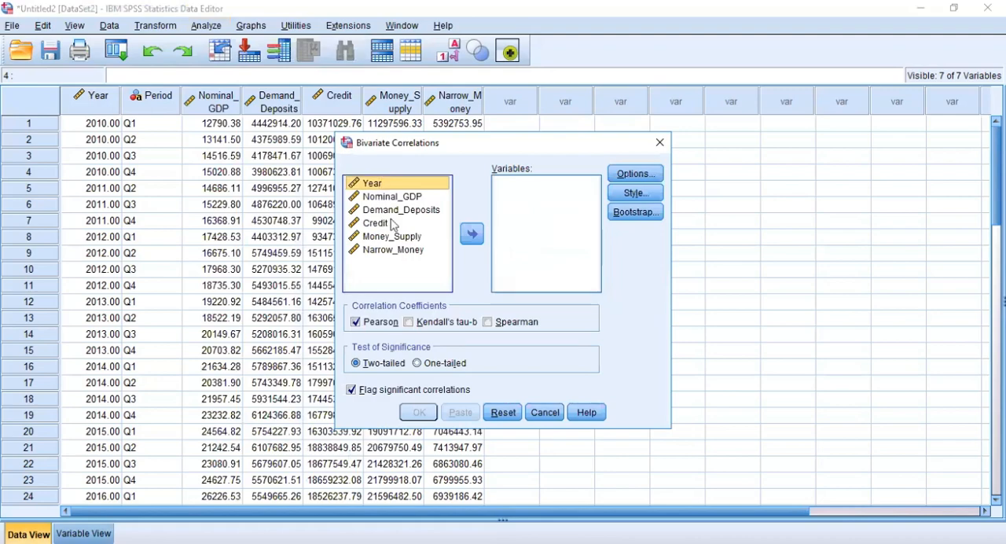
pyautogui.press('Down')
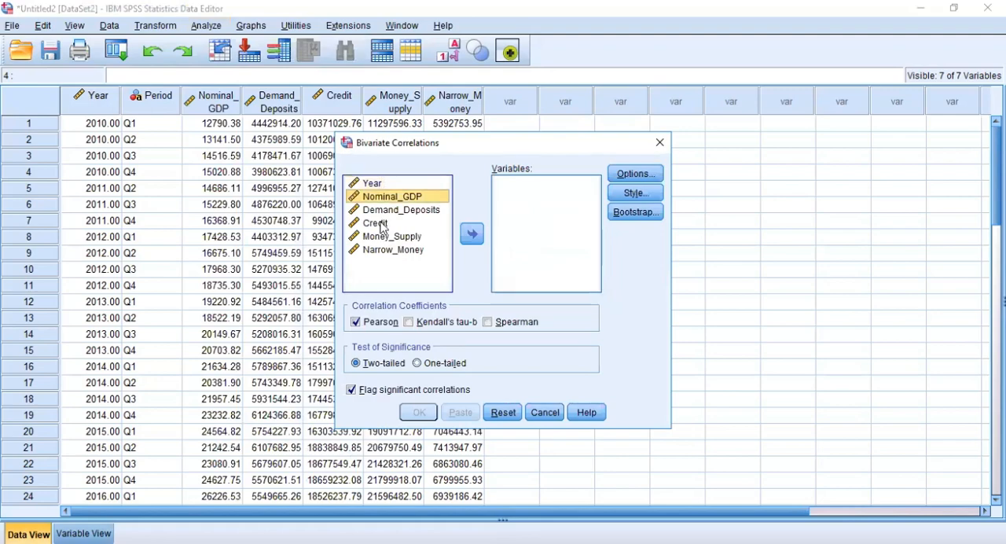
pyautogui.keyDown('shift'); pyautogui.click(383, 251); pyautogui.keyUp('shift')
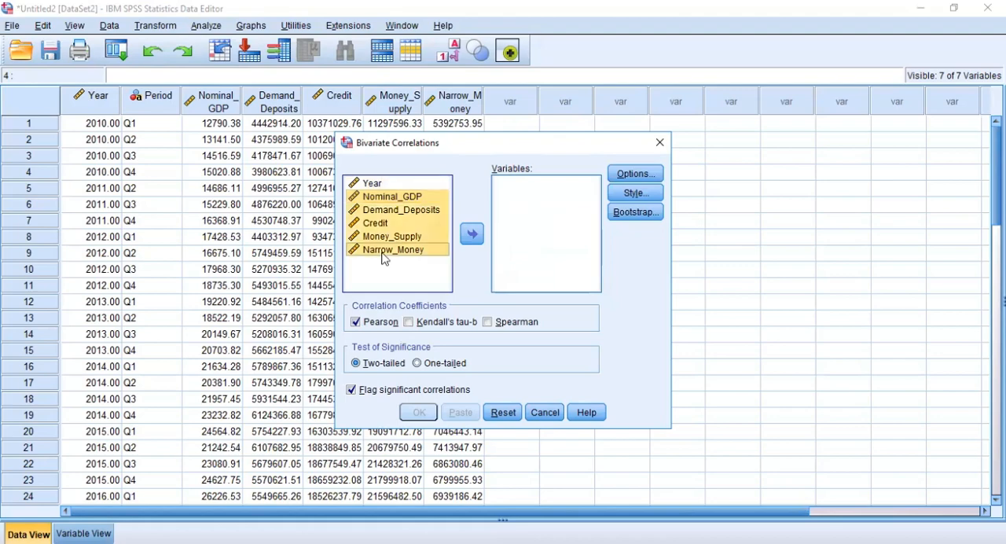
pyautogui.click(472, 234)
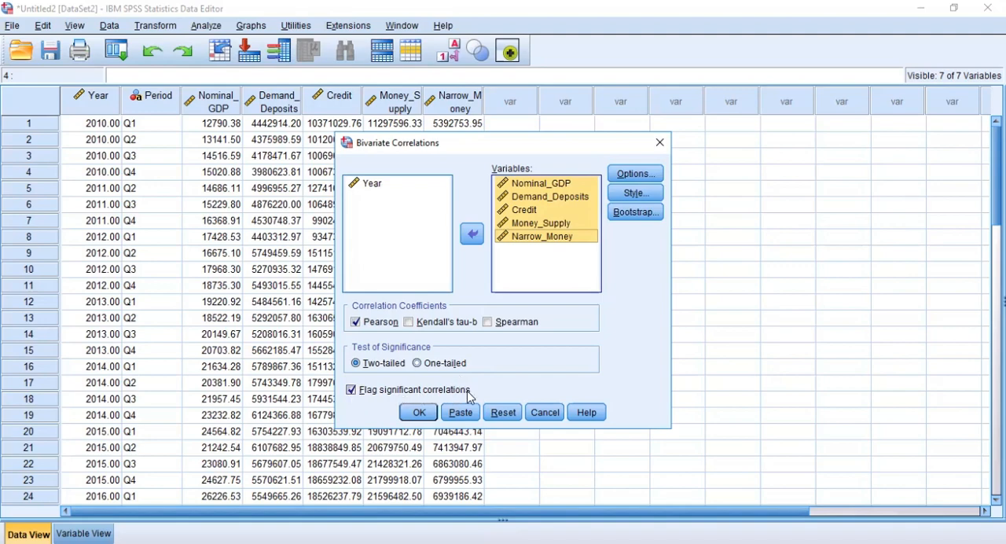
pyautogui.click(423, 414)
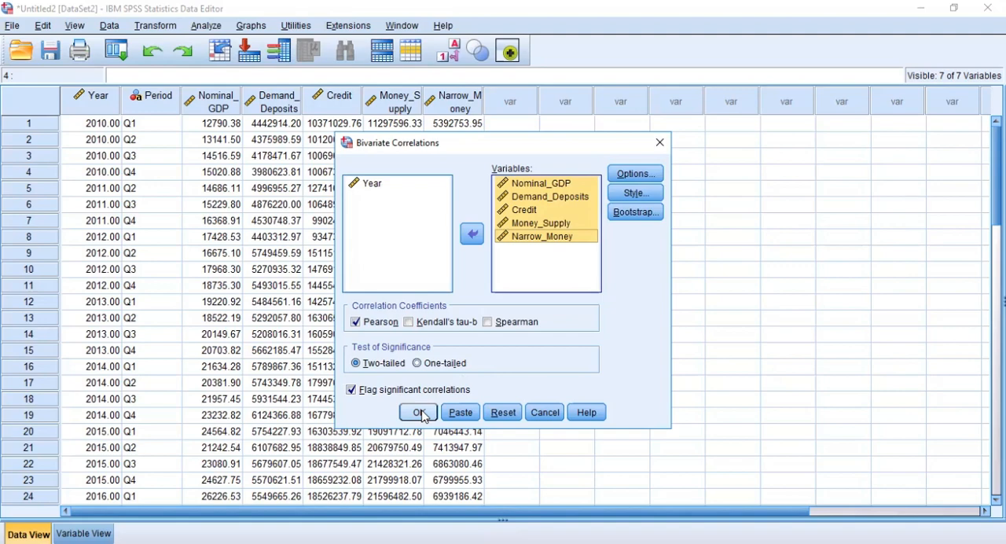
pyautogui.click(420, 412)
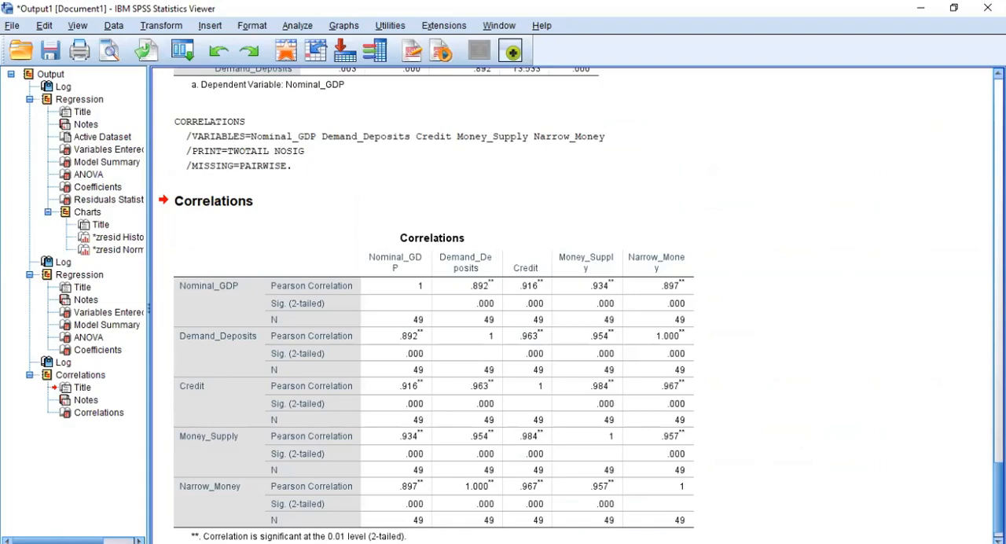
# Step: Examine the new Correlations table alongside the earlier regression output, including the model summary, ANOVA and coefficients tables
pyautogui.scroll(10, 572, 305)
pyautogui.scroll(10, 573, 305)
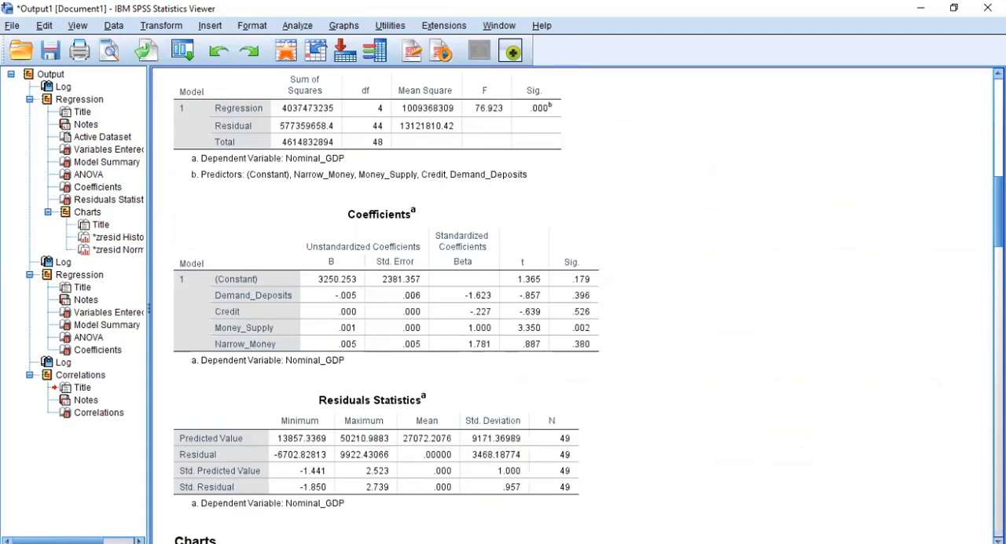
pyautogui.scroll(-10, 572, 305)
pyautogui.scroll(-10, 572, 305)
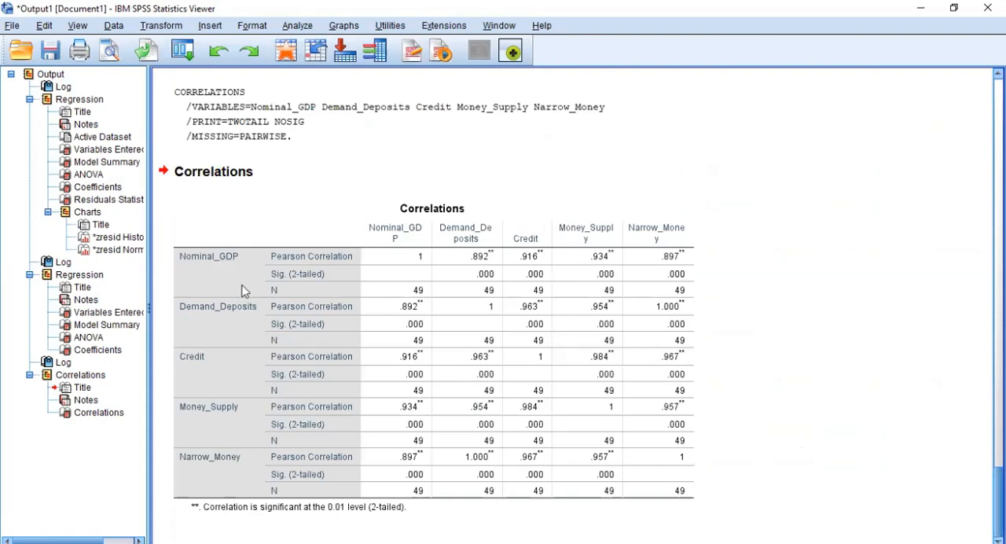
pyautogui.click(410, 228)
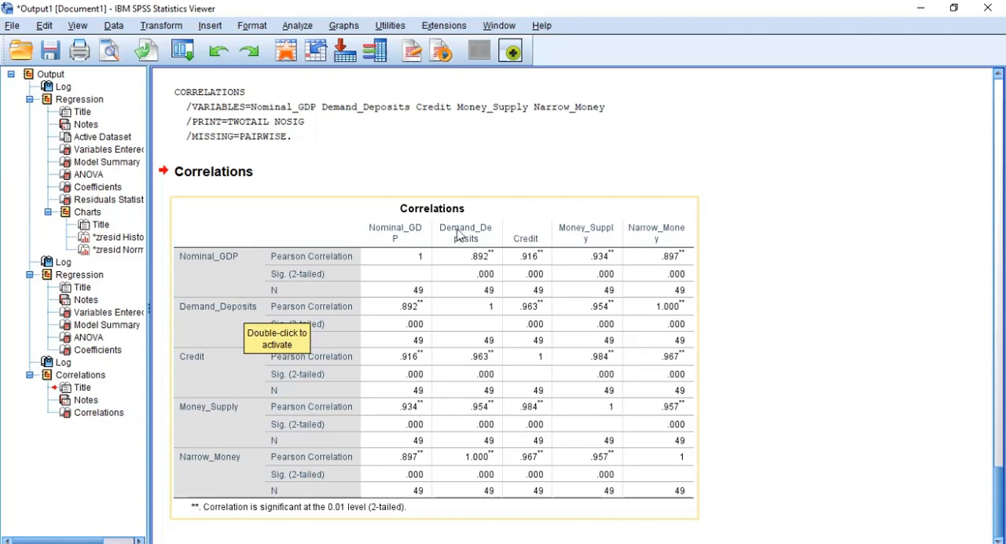
pyautogui.scroll(3, 463, 238)
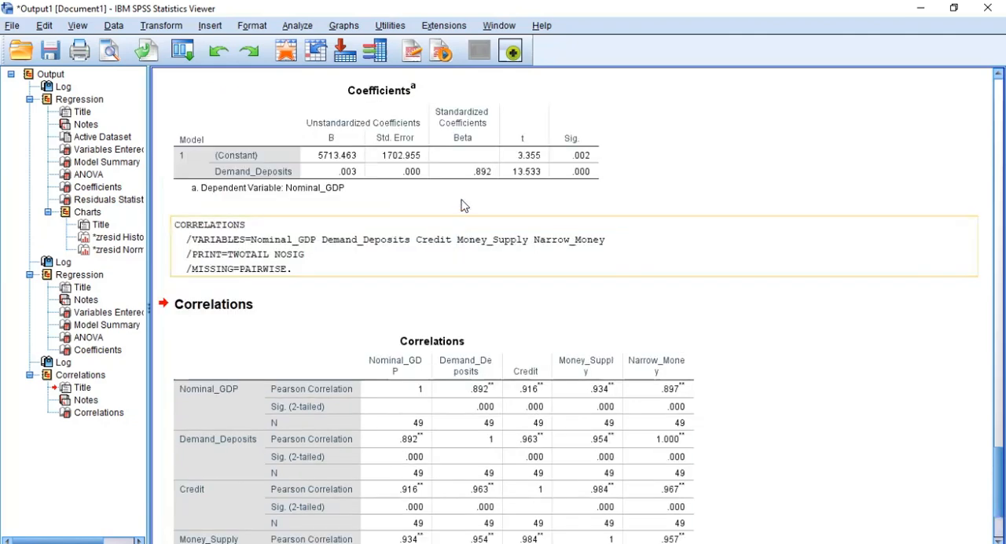
pyautogui.scroll(-3, 425, 466)
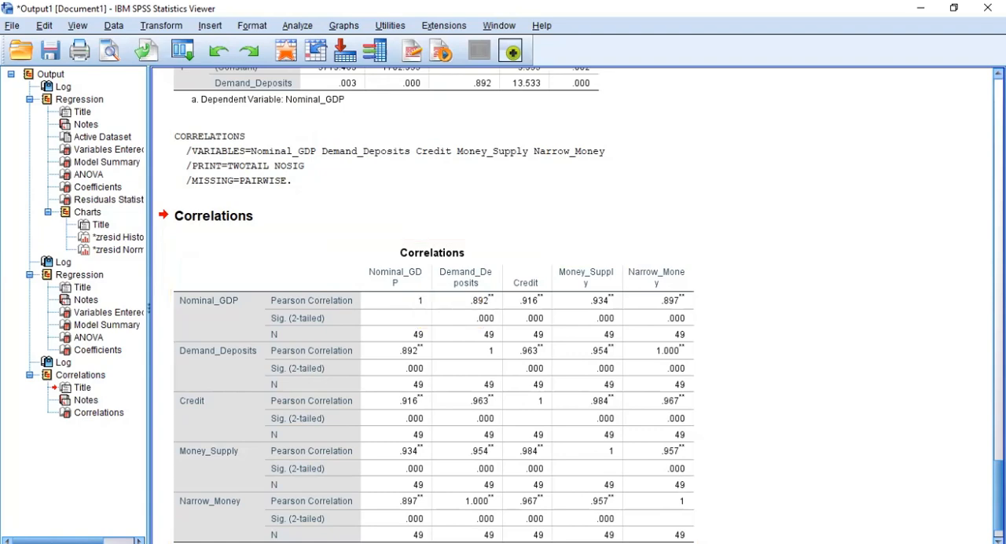
pyautogui.press('pageup')
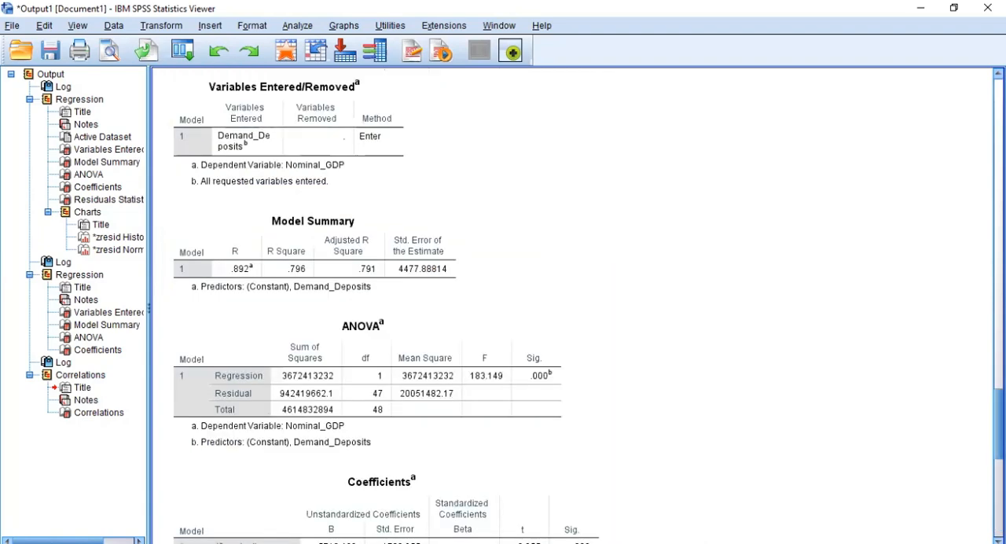
pyautogui.scroll(-3, 424, 315)
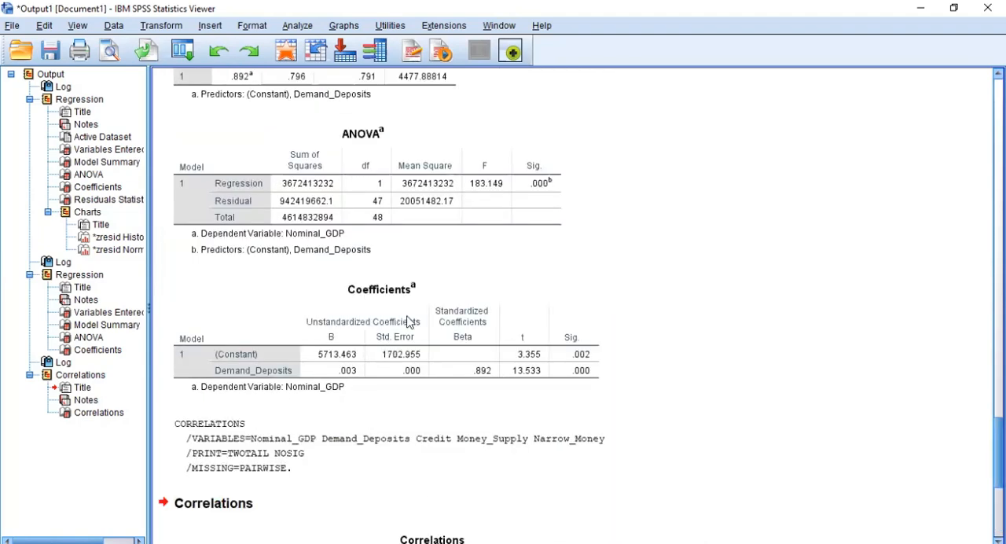
pyautogui.scroll(-4, 407, 319)
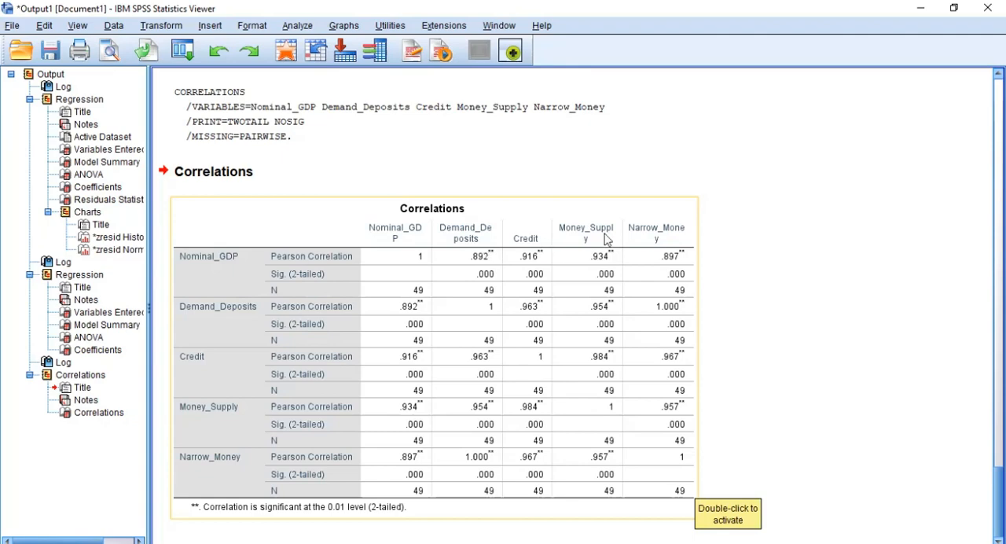
# Step: Copy the Correlations table and paste it into the Regression Analysis sheet of the Excel workbook, starting at cell L5
pyautogui.rightClick(488, 227)
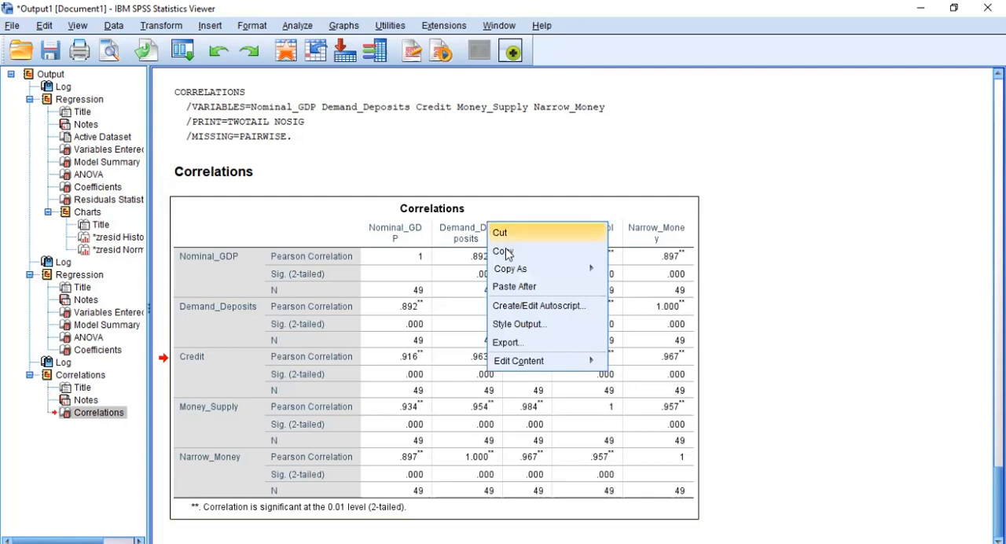
pyautogui.click(506, 251)
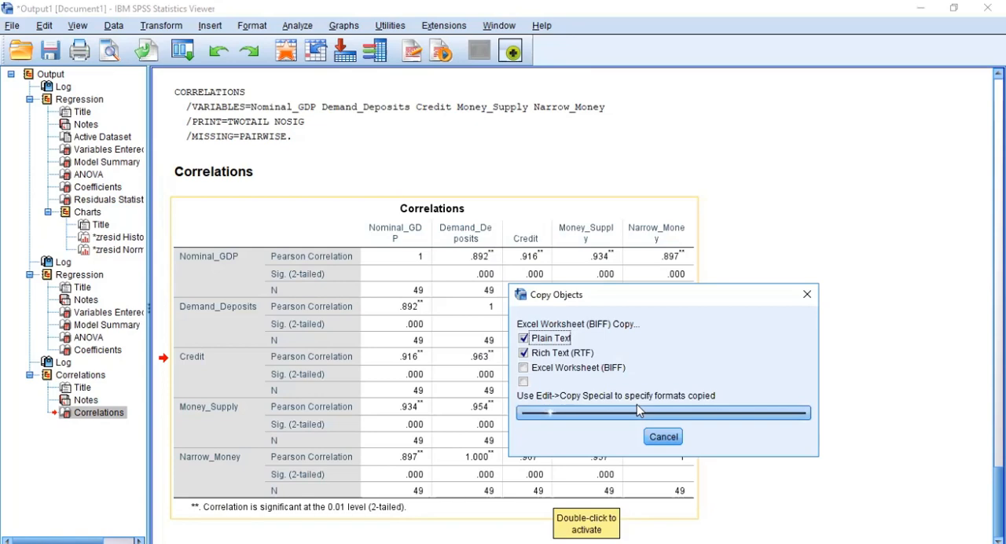
pyautogui.hotkey('alt', 'Tab')
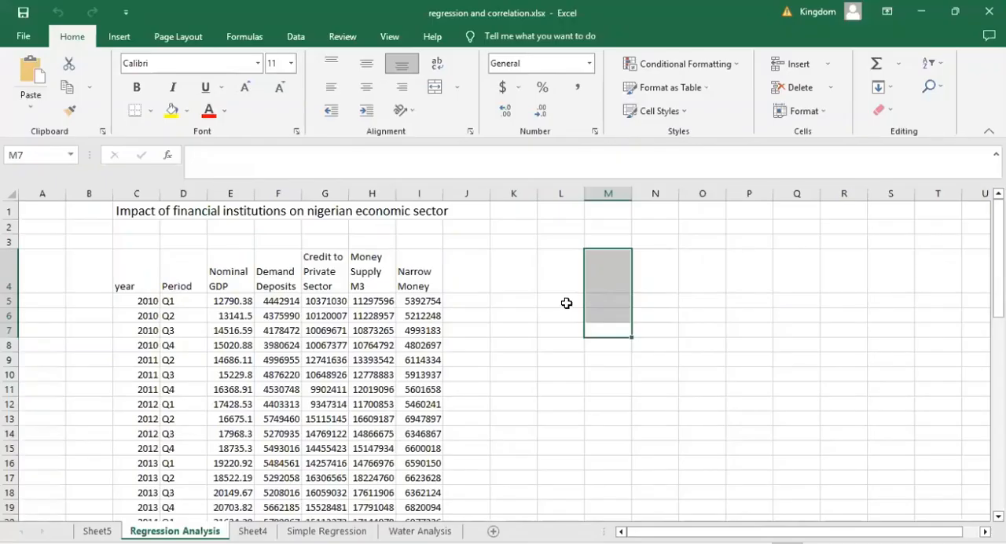
pyautogui.click(566, 302)
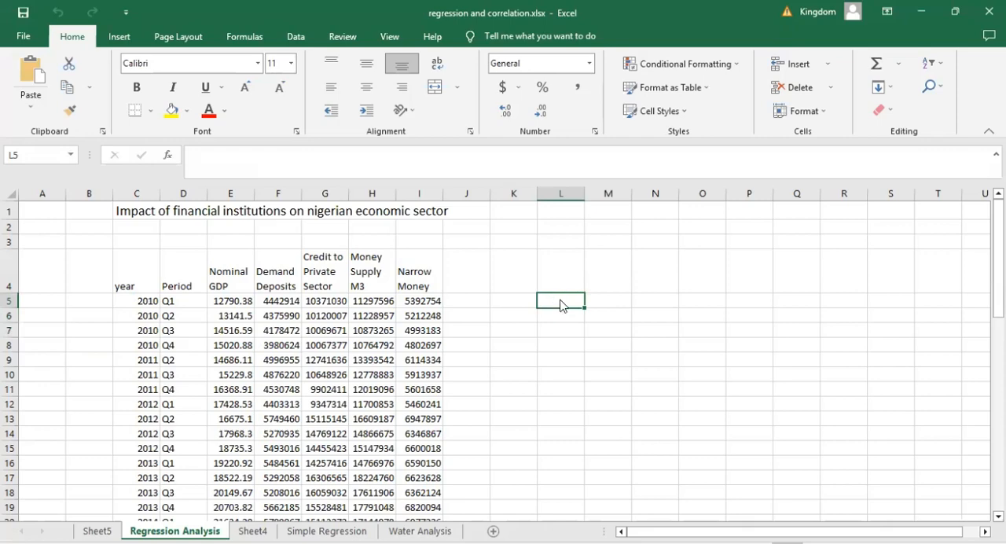
pyautogui.rightClick(562, 305)
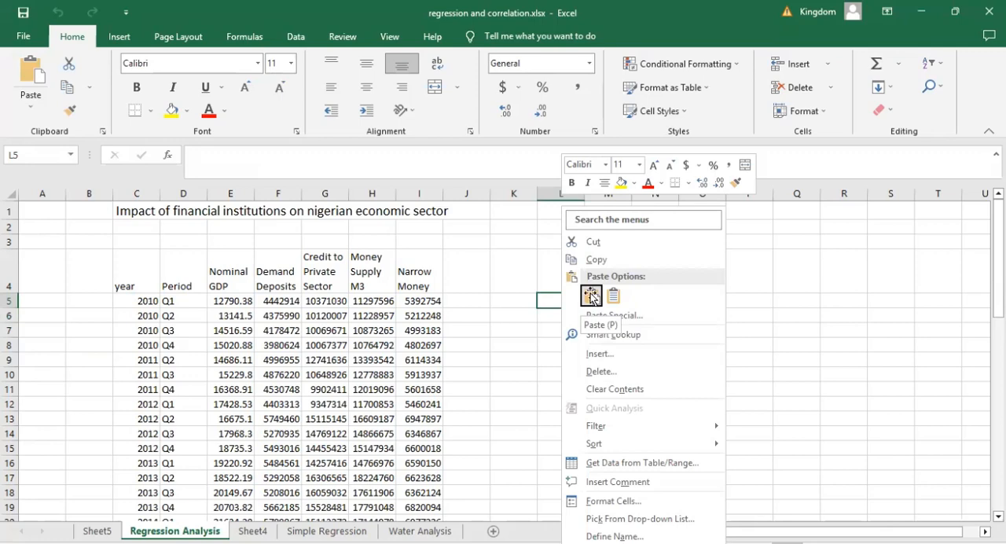
pyautogui.click(591, 295)
pyautogui.click(956, 346)
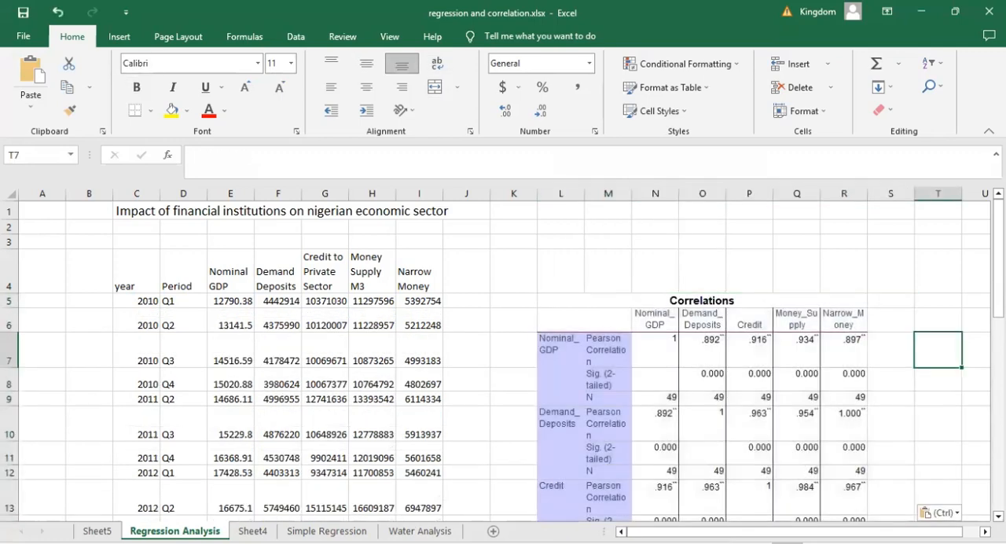
# Step: Examine the pasted Correlations table, checking the coefficients, significance values and N for each pair of variables
pyautogui.moveTo(998, 255)
pyautogui.mouseDown()
pyautogui.moveTo(998, 322)
pyautogui.moveTo(998, 272)
pyautogui.mouseUp()
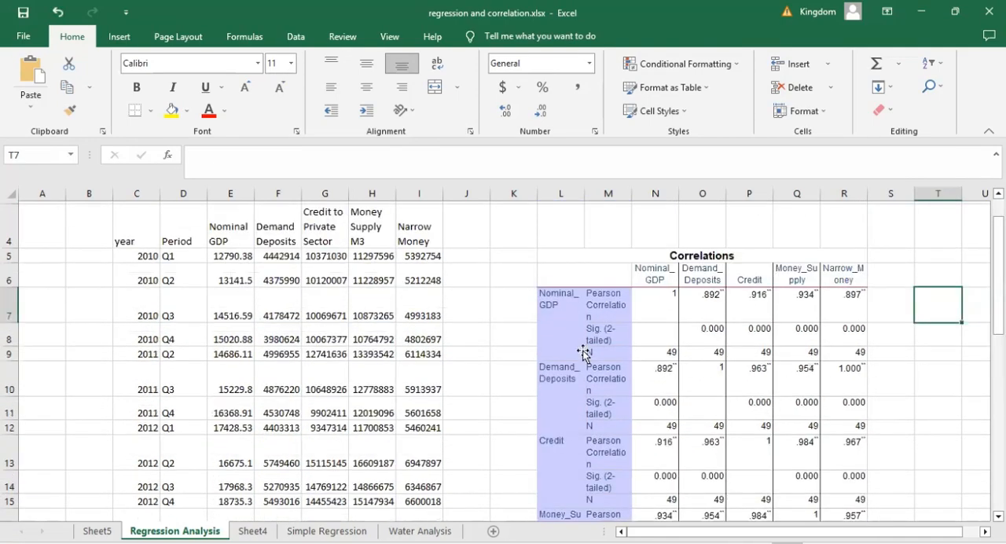
pyautogui.click(583, 351)
pyautogui.click(594, 293)
pyautogui.moveTo(574, 265); pyautogui.dragTo(672, 291)
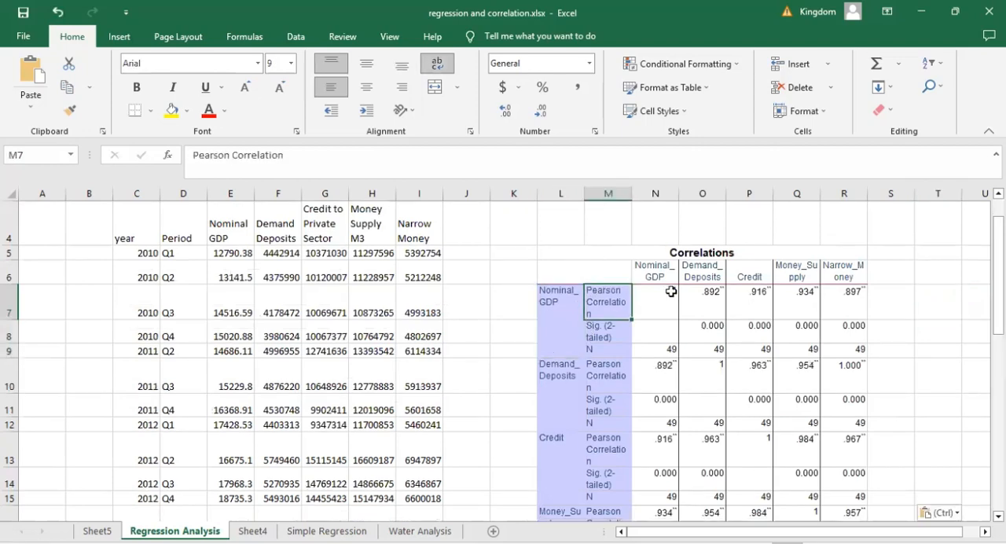
pyautogui.click(891, 331)
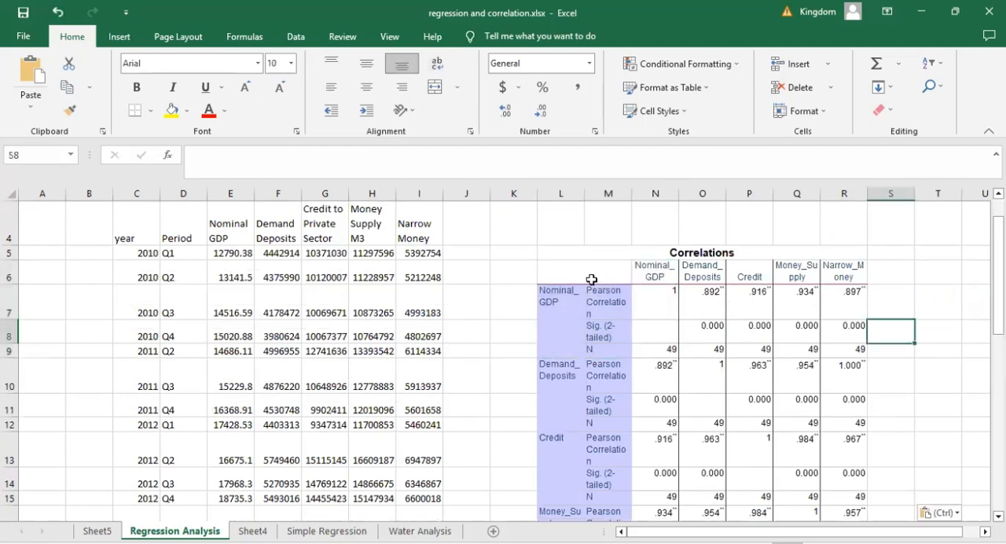
pyautogui.click(743, 326)
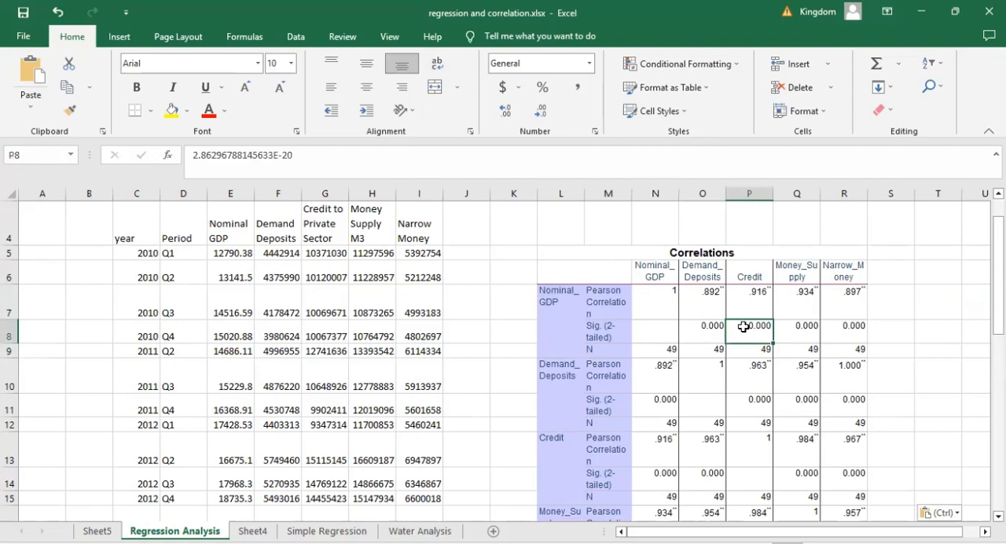
pyautogui.scroll(-2, 744, 327)
pyautogui.scroll(-1, 744, 327)
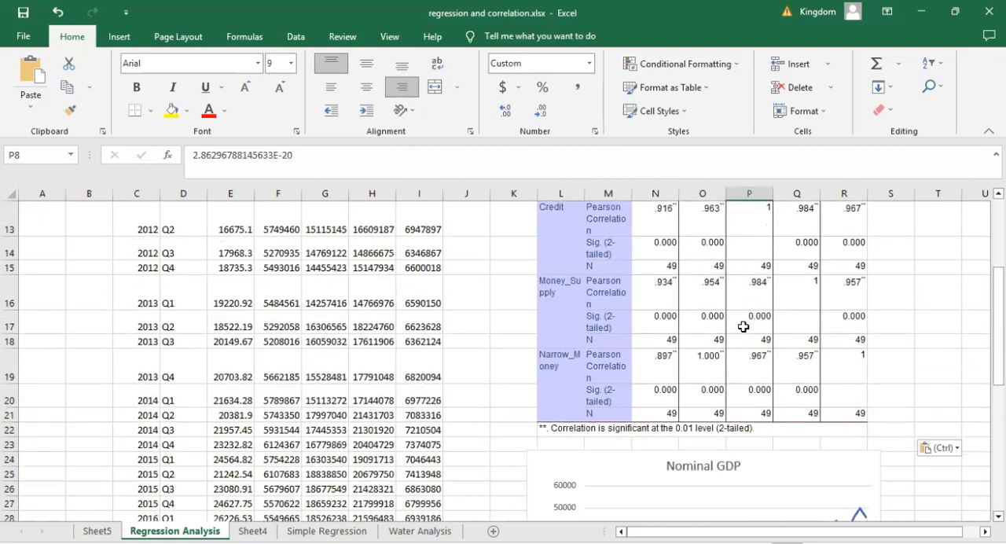
pyautogui.scroll(1, 744, 326)
pyautogui.scroll(2, 589, 269)
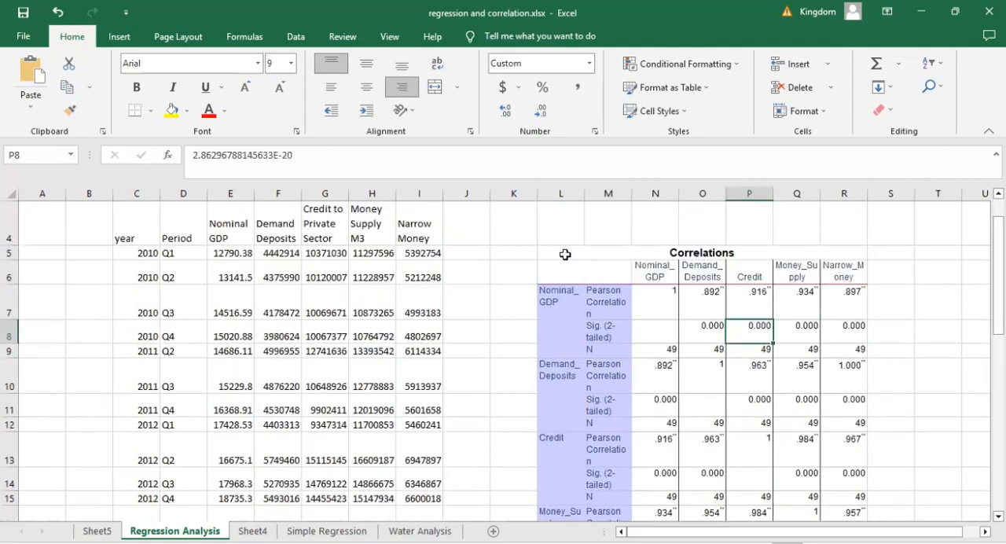
pyautogui.moveTo(565, 255); pyautogui.dragTo(703, 418)
pyautogui.click(702, 405)
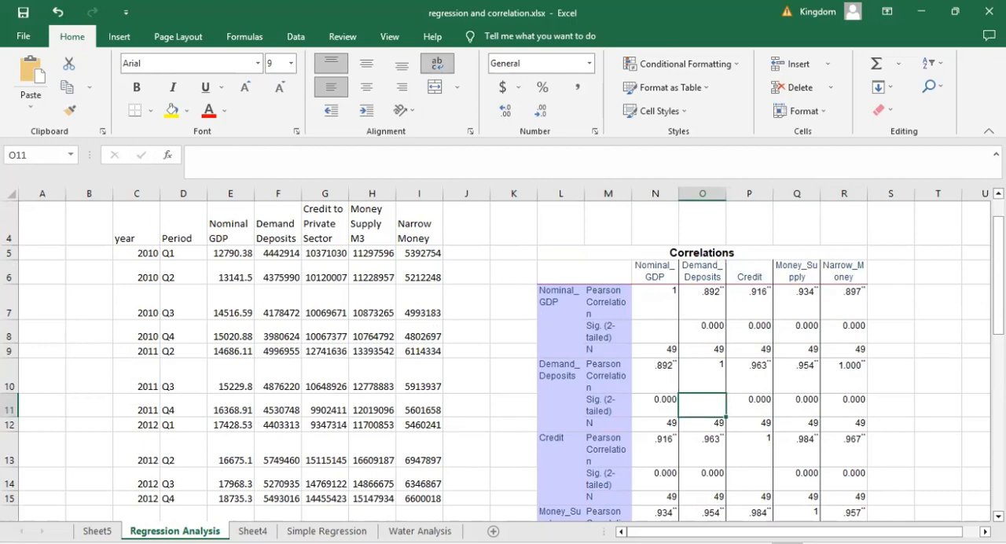
pyautogui.press('Up')
pyautogui.press('Up')
pyautogui.press('Up')
pyautogui.press('Up')
pyautogui.press('Up')
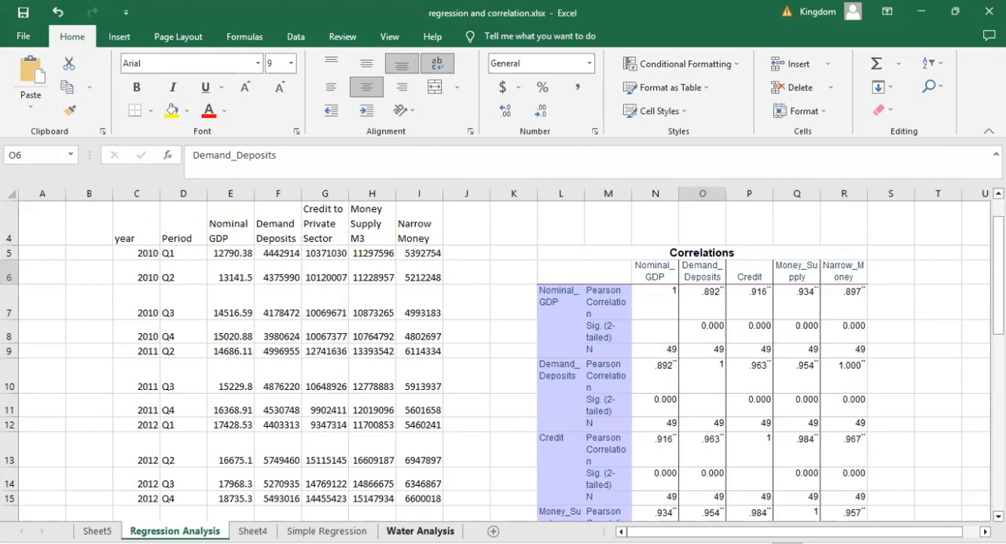
# Step: Open the Water Analysis sheet and examine the water parameters across samples OGB 1 to OGB 8 and the WHO column
pyautogui.click(421, 530)
pyautogui.click(552, 425)
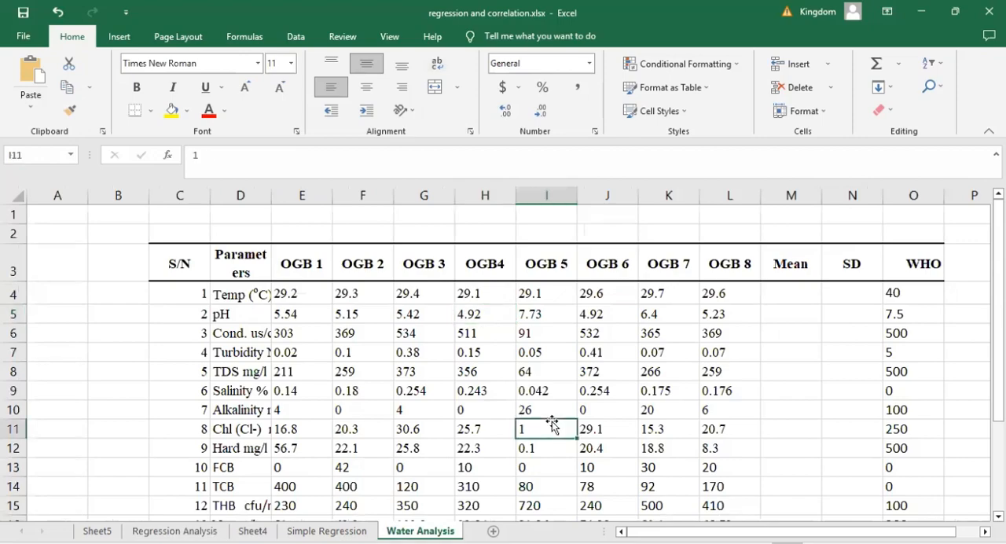
pyautogui.scroll(-1, 552, 422)
pyautogui.scroll(-1, 552, 424)
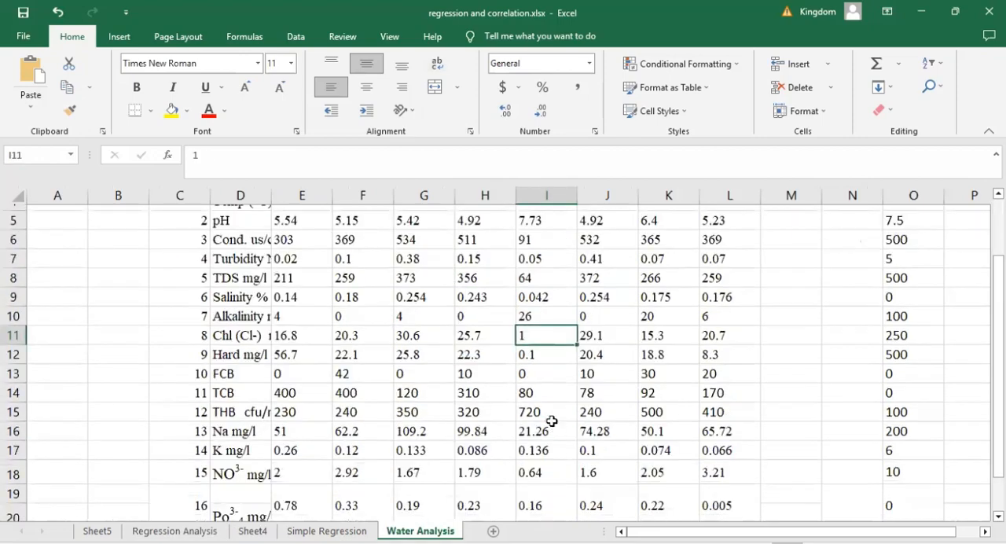
pyautogui.scroll(1, 552, 424)
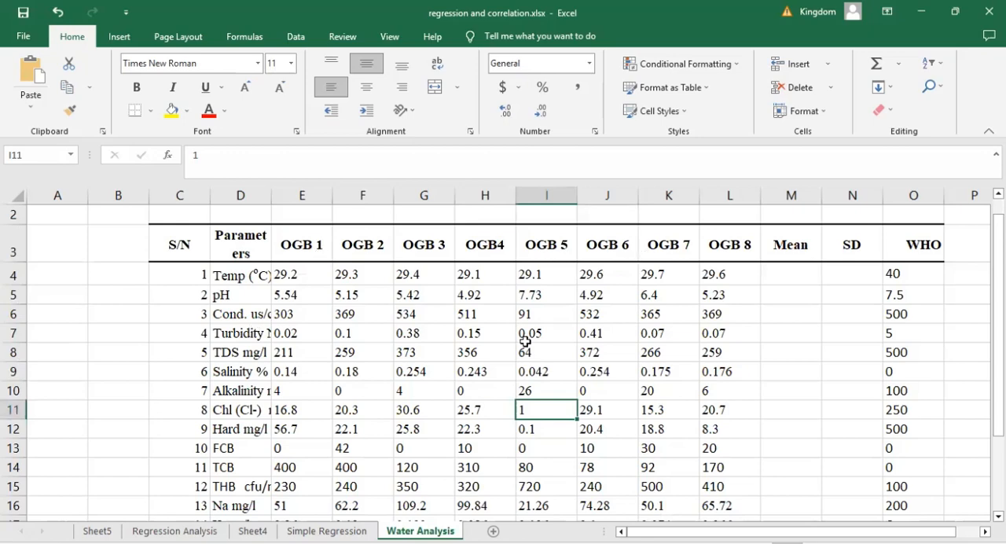
pyautogui.click(406, 350)
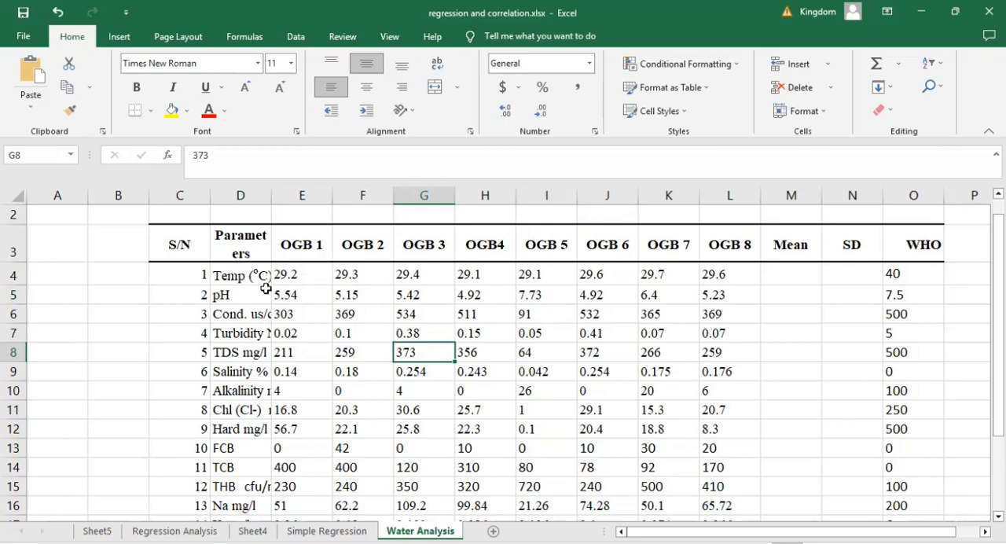
pyautogui.press('Up')
pyautogui.press('Up')
pyautogui.press('Up')
pyautogui.press('Left')
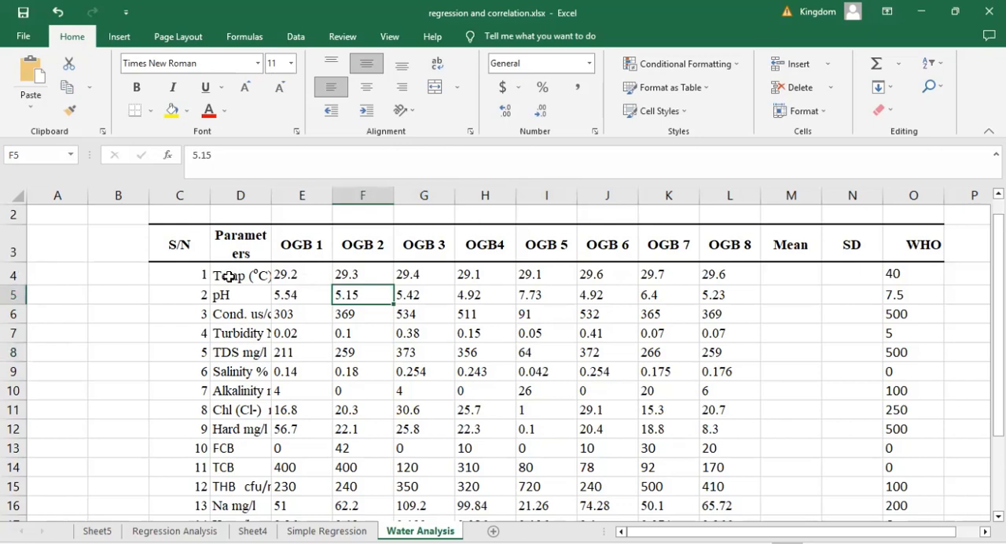
pyautogui.moveTo(228, 277); pyautogui.dragTo(377, 323)
pyautogui.click(232, 296)
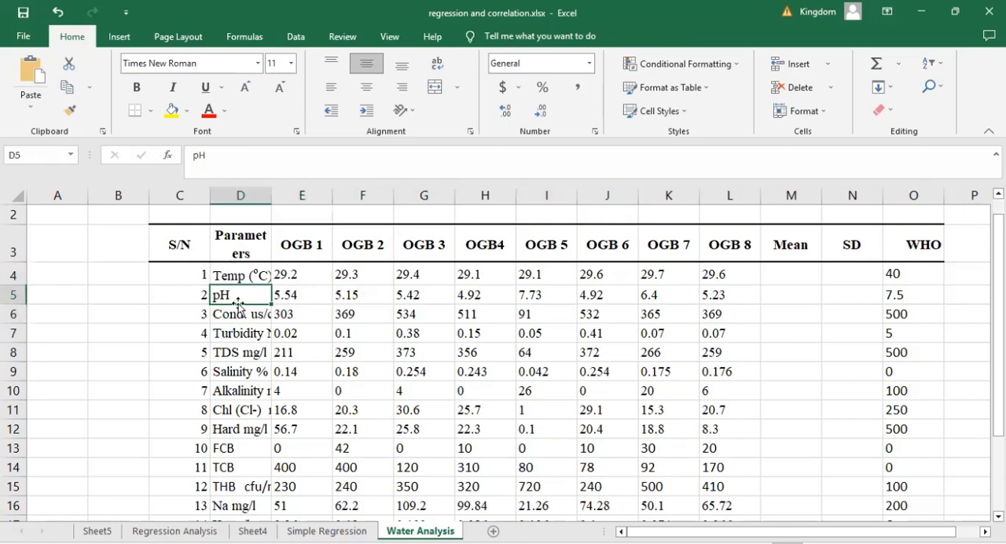
pyautogui.click(547, 358)
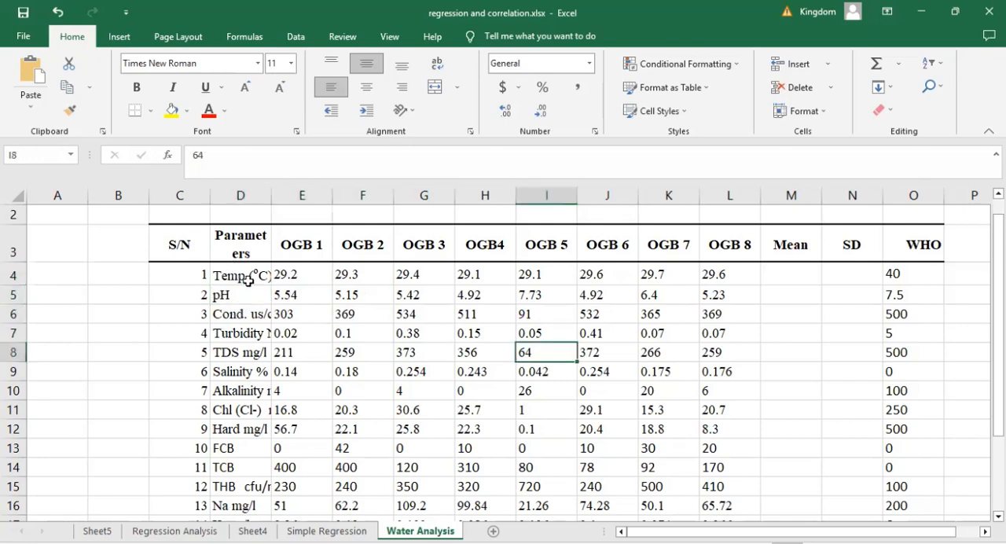
# Step: Copy the water parameter names and the OGB 1 to OGB 8 values, from Temp down to SO4 (D4:L21)
pyautogui.click(236, 277)
pyautogui.moveTo(461, 367); pyautogui.dragTo(712, 506)
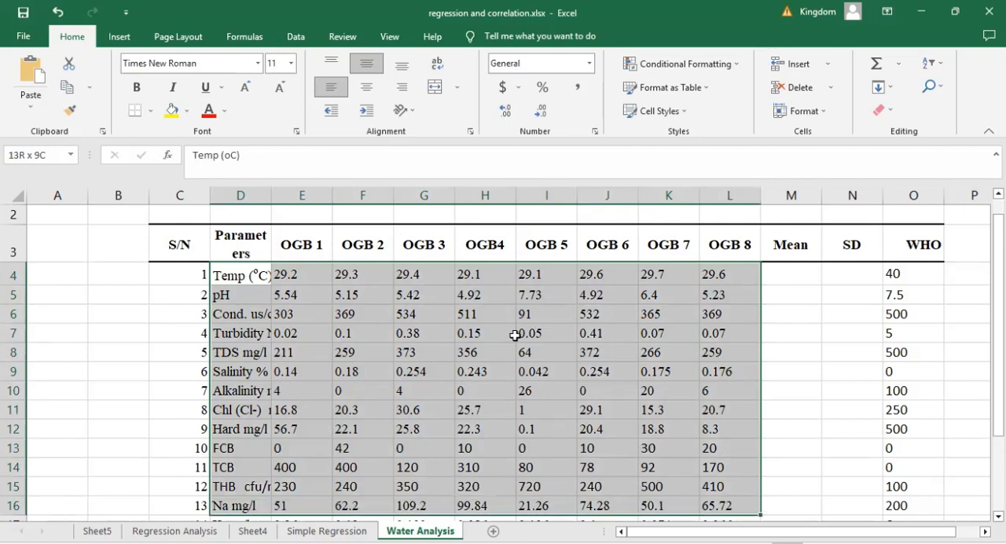
pyautogui.hotkey('ctrl', 'shift', 'Down')
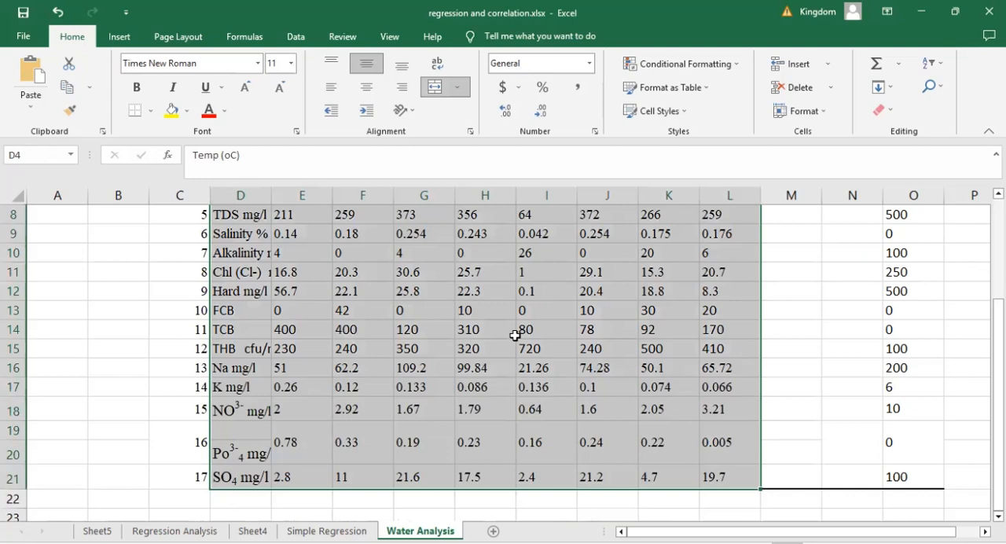
pyautogui.rightClick(553, 260)
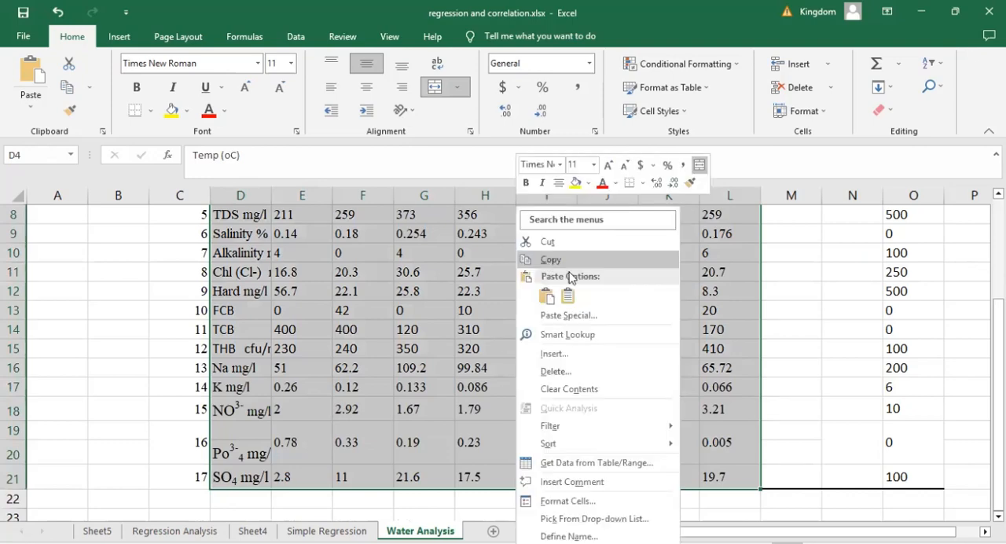
pyautogui.click(569, 266)
pyautogui.scroll(3, 759, 322)
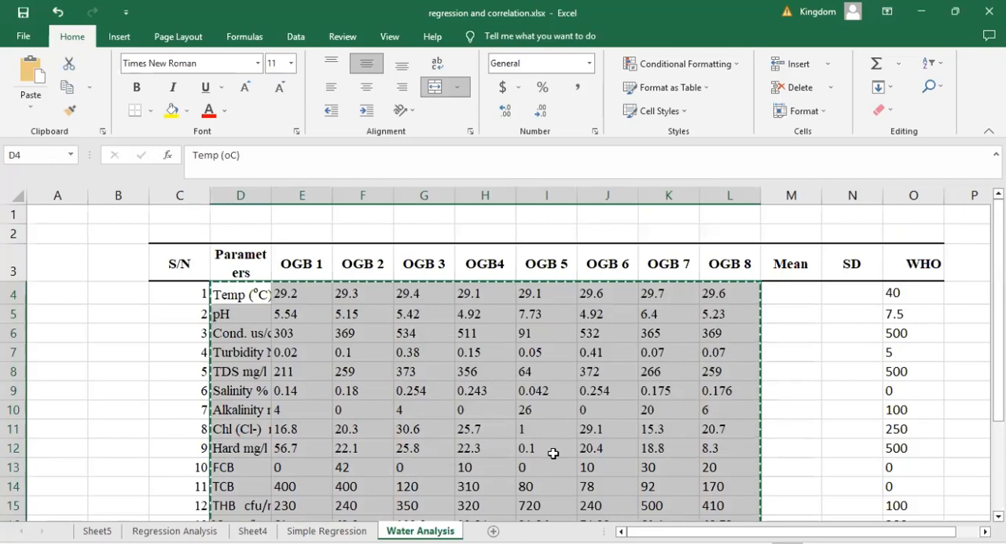
# Step: Add a new worksheet and paste the copied water data transposed, starting at cell E4
pyautogui.click(493, 532)
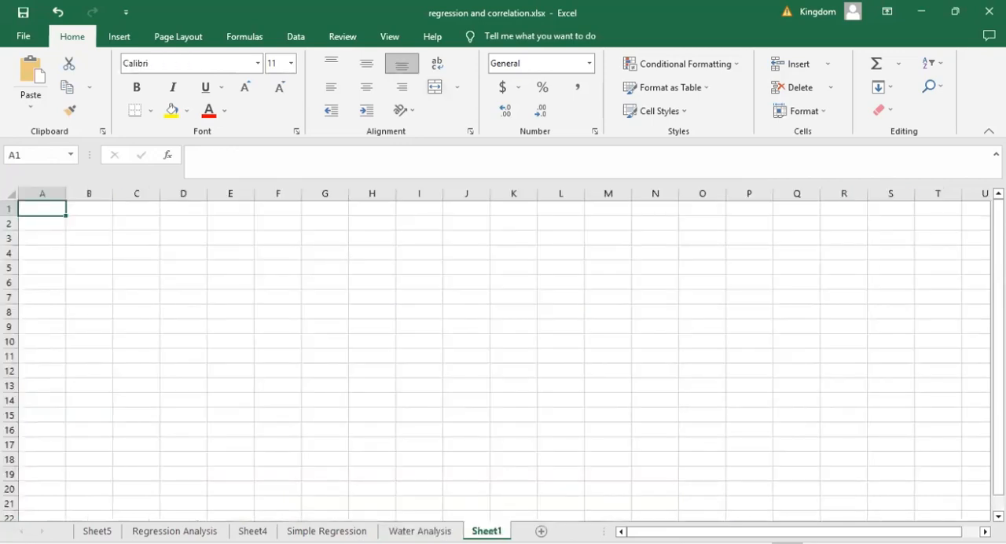
pyautogui.click(232, 262)
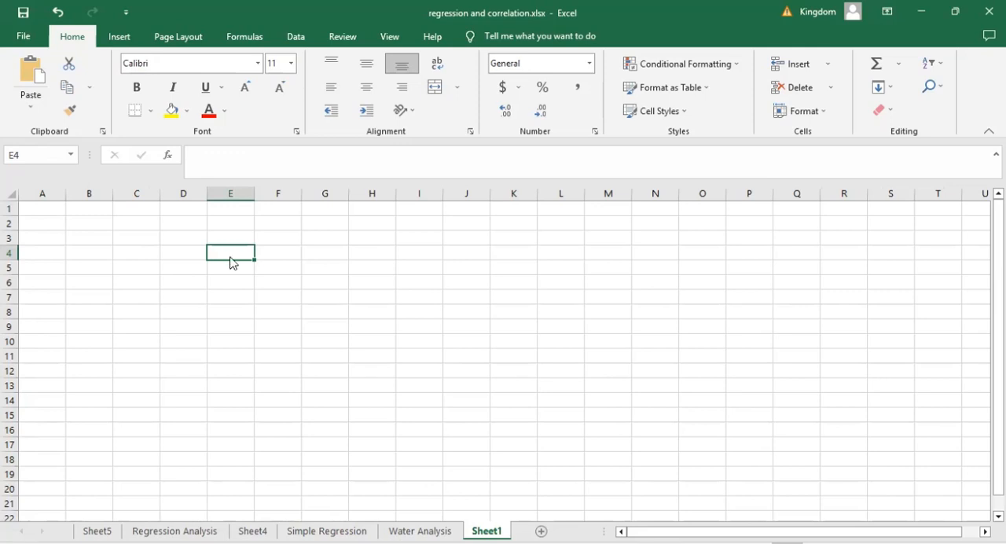
pyautogui.rightClick(225, 267)
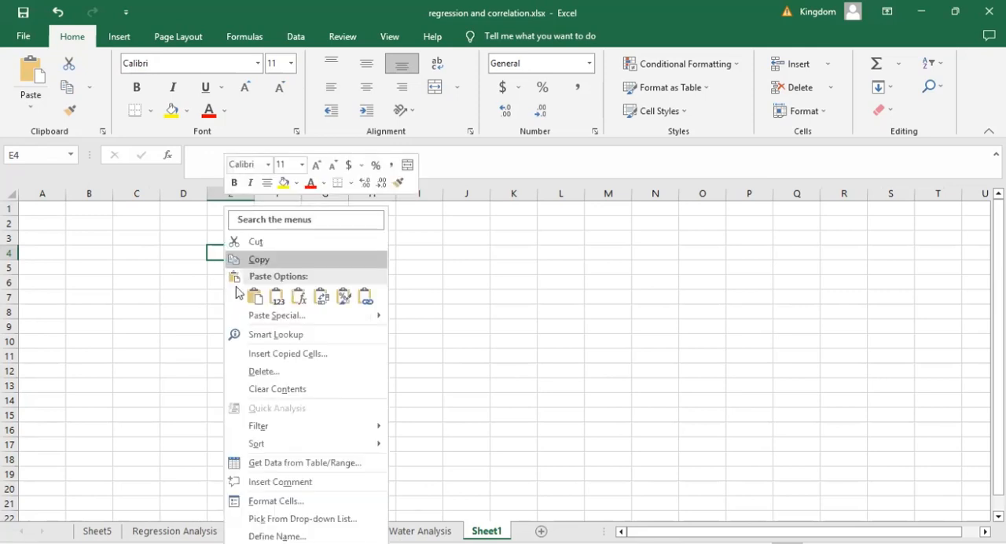
pyautogui.click(320, 297)
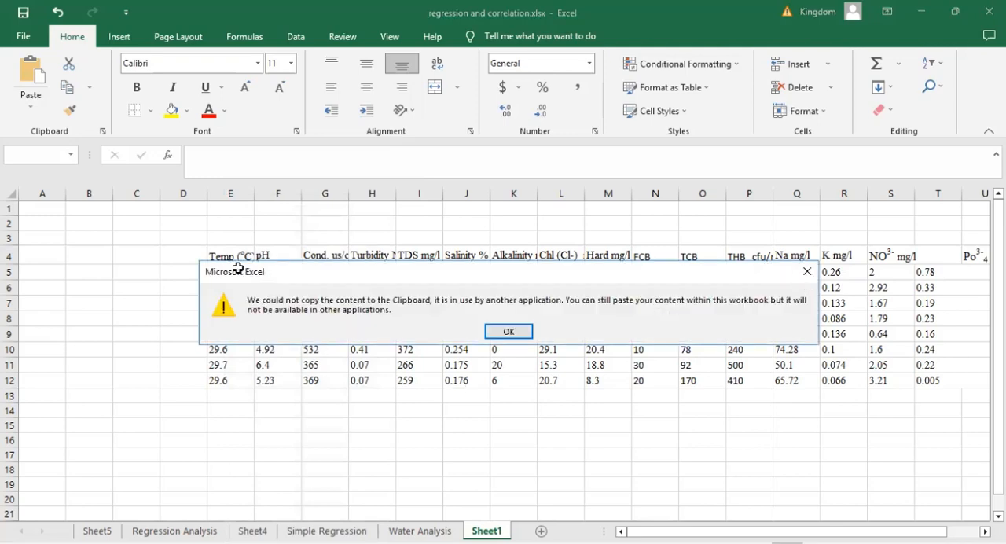
pyautogui.press('Return')
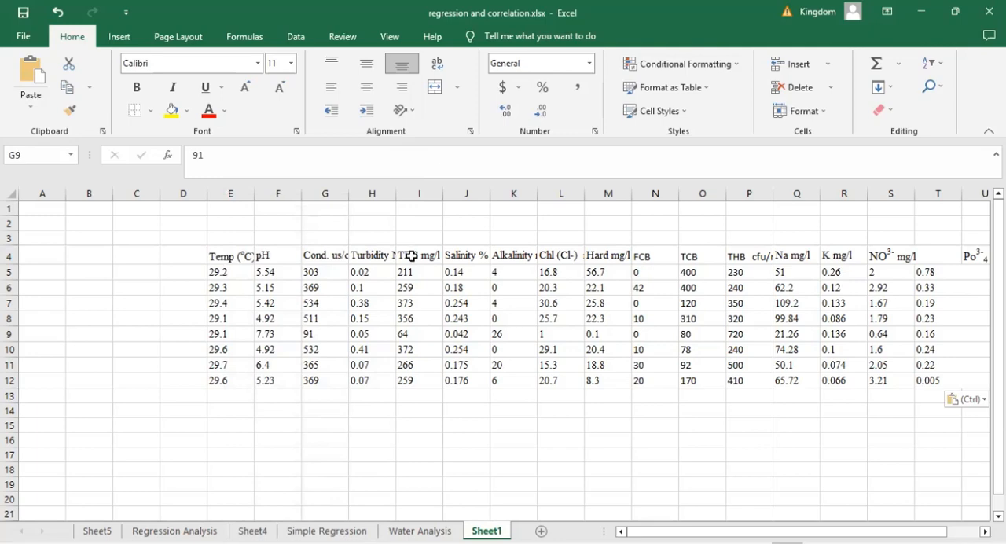
# Step: Examine the transposed water data, checking the parameter headings from Temp to SO4 and the sample values beneath them
pyautogui.moveTo(412, 257); pyautogui.dragTo(504, 251)
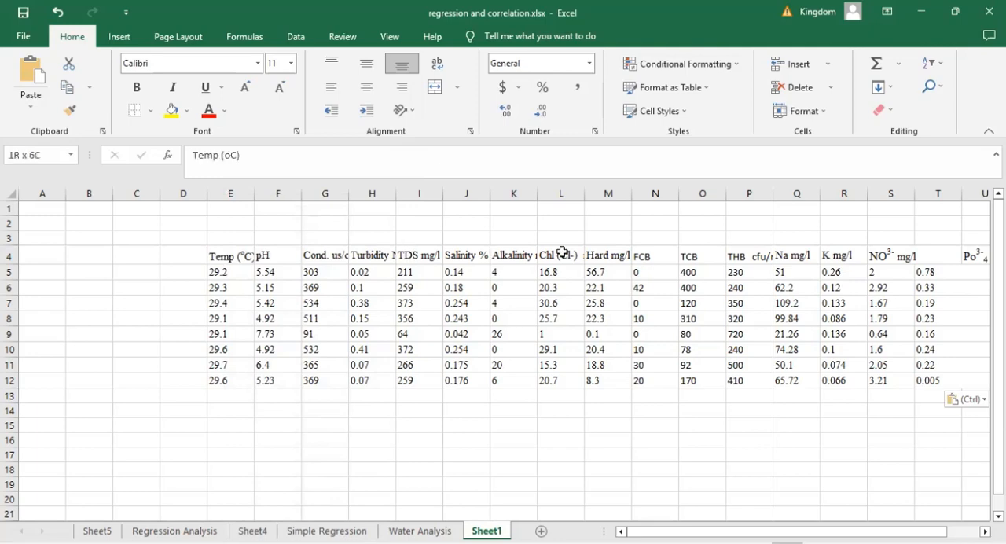
pyautogui.click(350, 286)
pyautogui.click(260, 283)
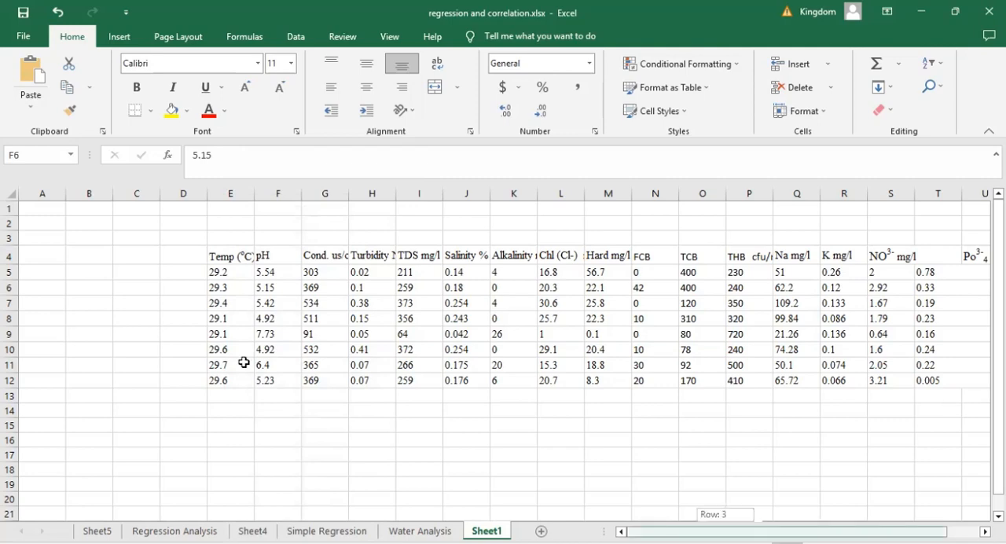
pyautogui.hscroll(2, 170, 292)
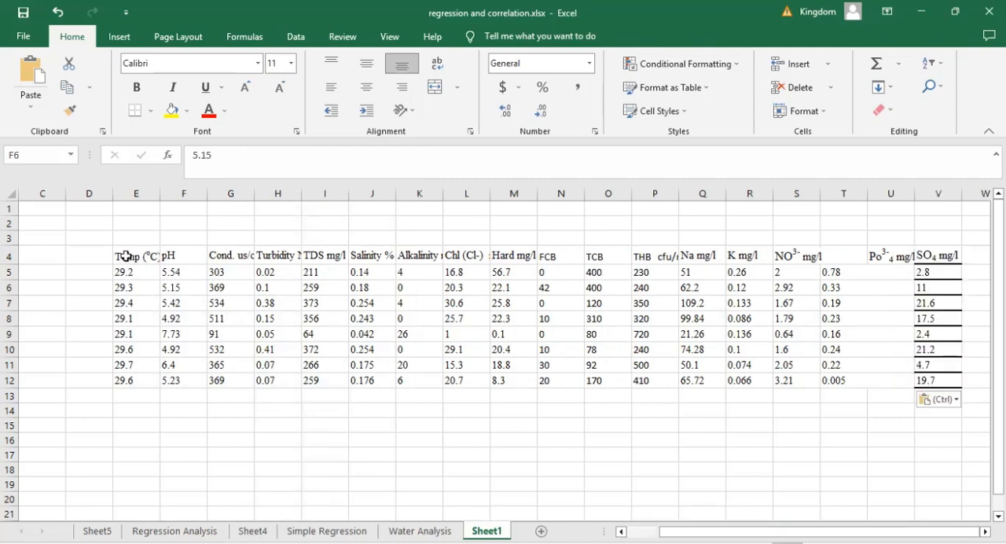
pyautogui.click(124, 257)
pyautogui.moveTo(542, 261); pyautogui.dragTo(810, 254)
pyautogui.click(128, 257)
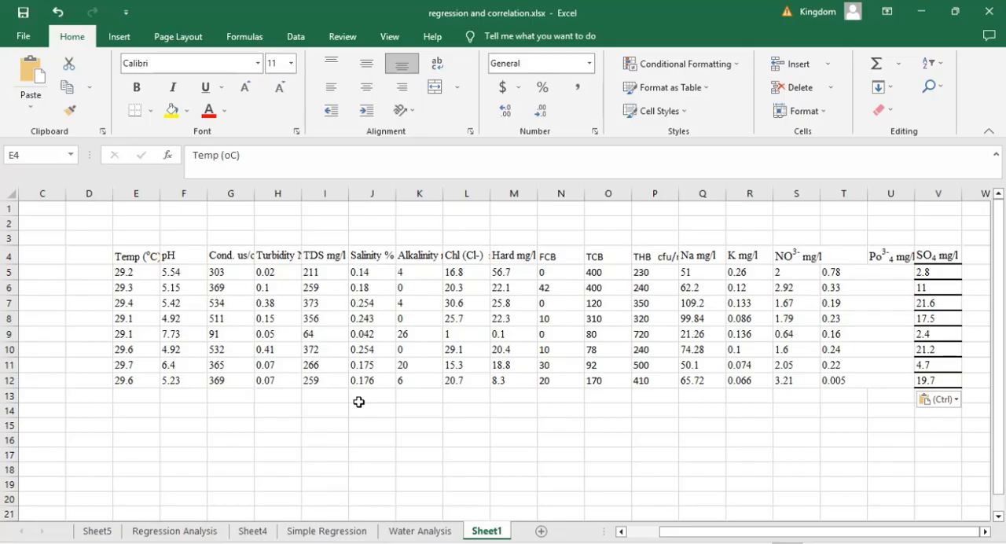
# Step: Switch to the SPSS Data Editor's variable definitions and add variables named Temp and pH below Narrow_Money
pyautogui.hotkey('alt', 'Tab')
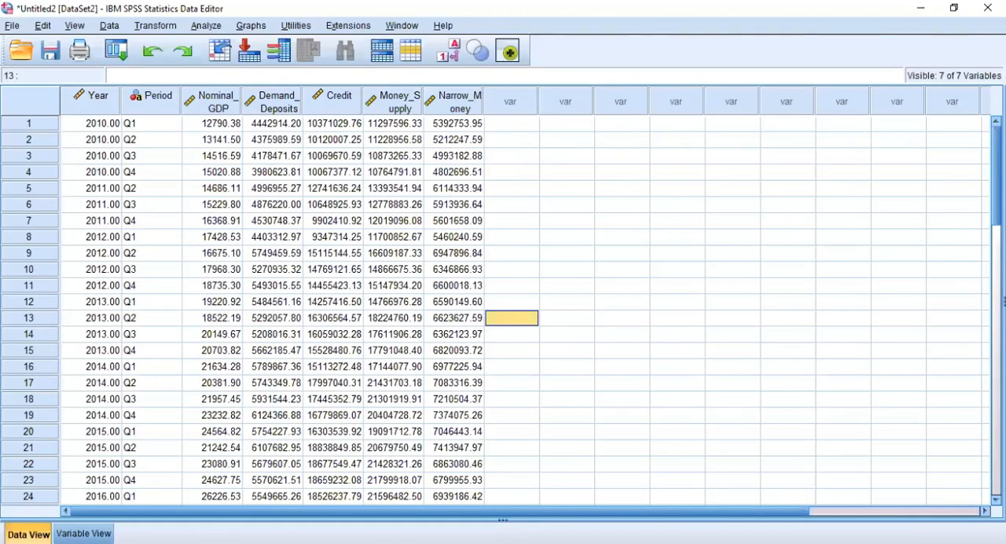
pyautogui.hotkey('ctrl', 't')
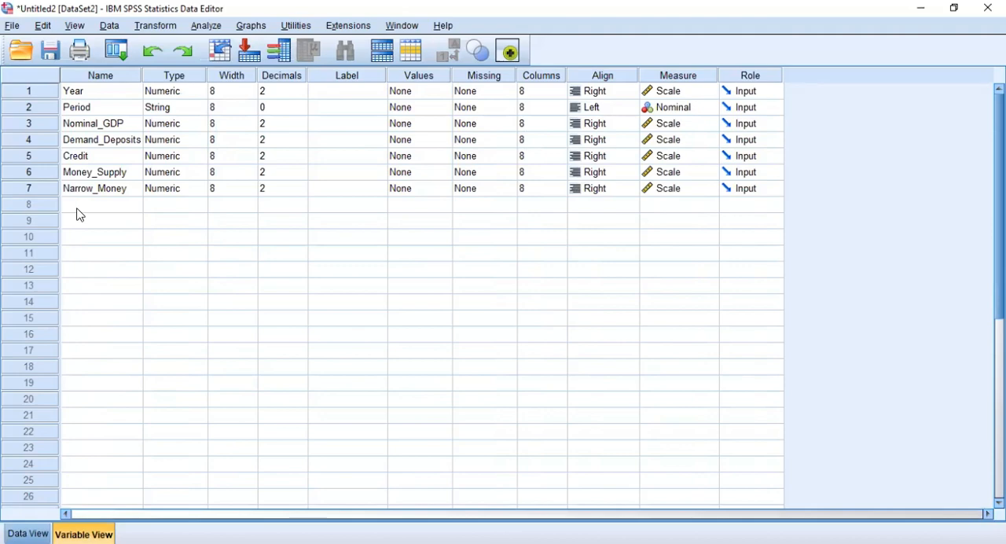
pyautogui.click(79, 208)
pyautogui.click(79, 208)
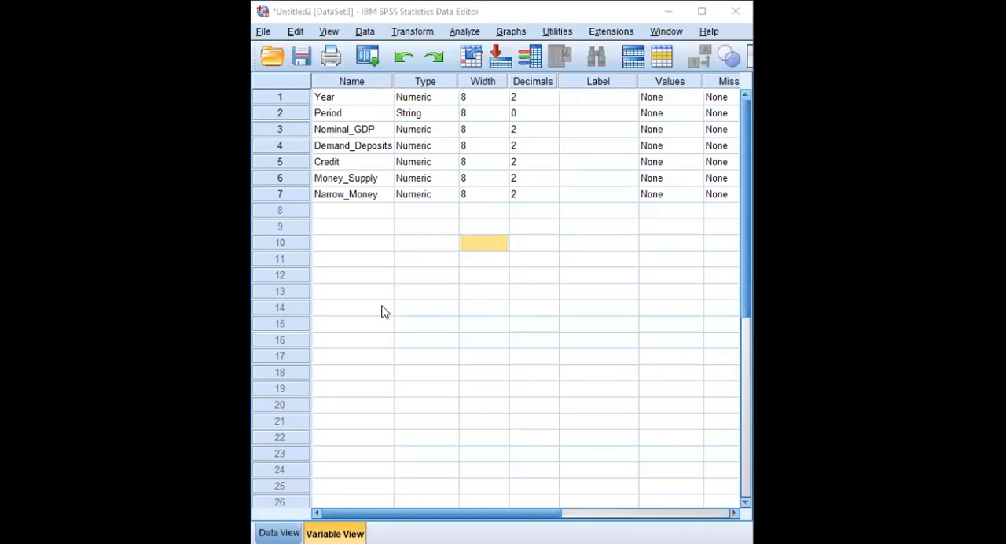
pyautogui.click(351, 211)
pyautogui.write('Temp')
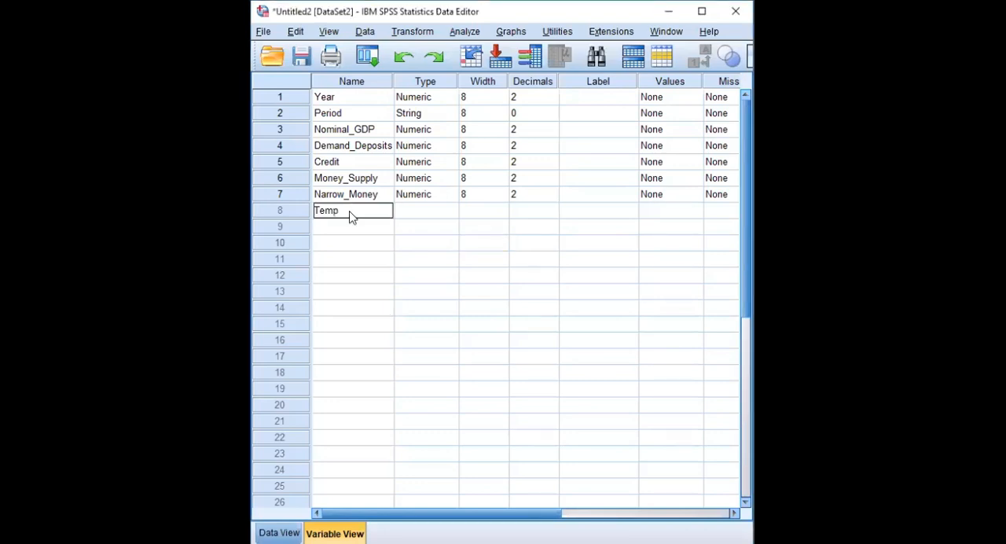
pyautogui.press('Return')
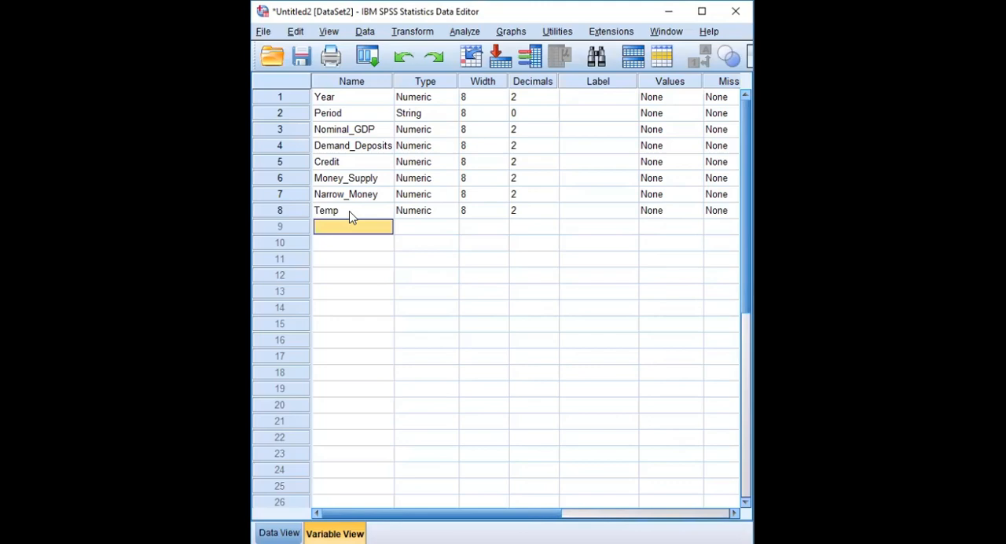
pyautogui.write('pH')
pyautogui.press('Return')
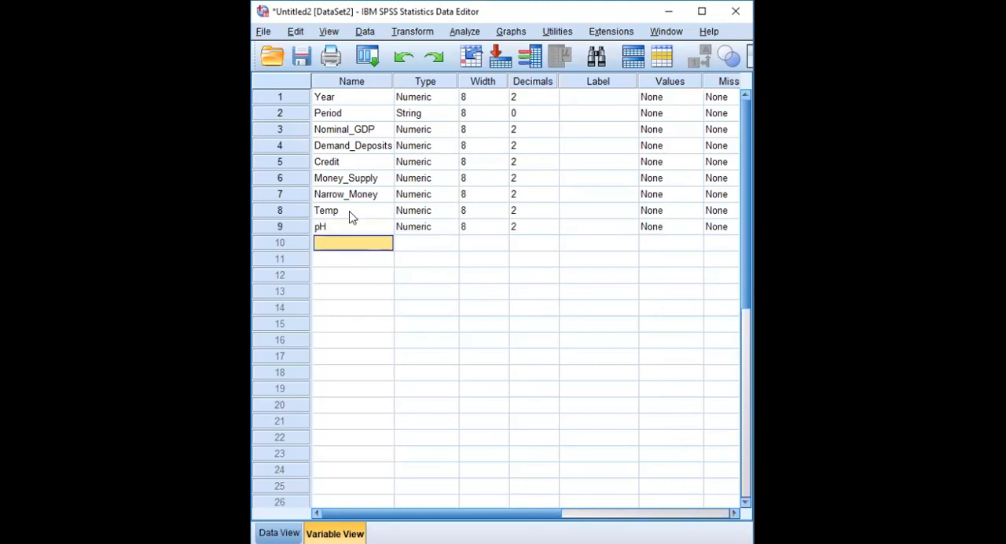
# Step: Add variables named Cond and Turb below pH
pyautogui.write('Cn')
pyautogui.press('BackSpace')
pyautogui.write('o')
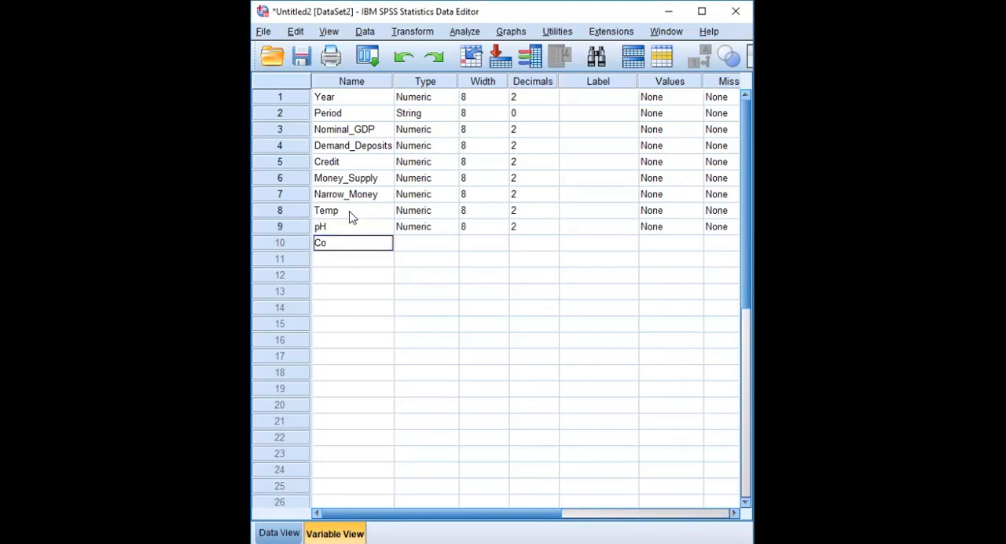
pyautogui.write('nd')
pyautogui.press('Return')
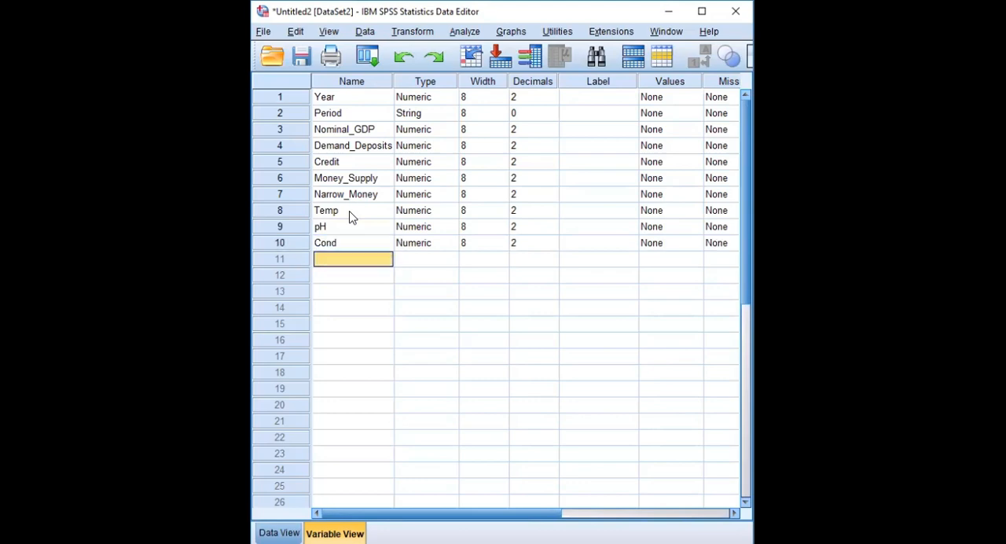
pyautogui.write('Turb')
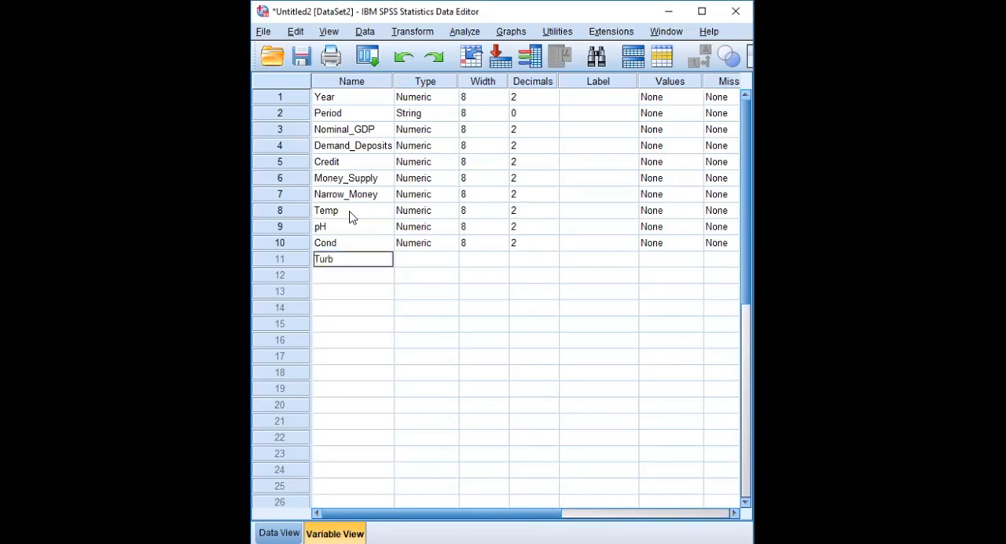
pyautogui.press('Return')
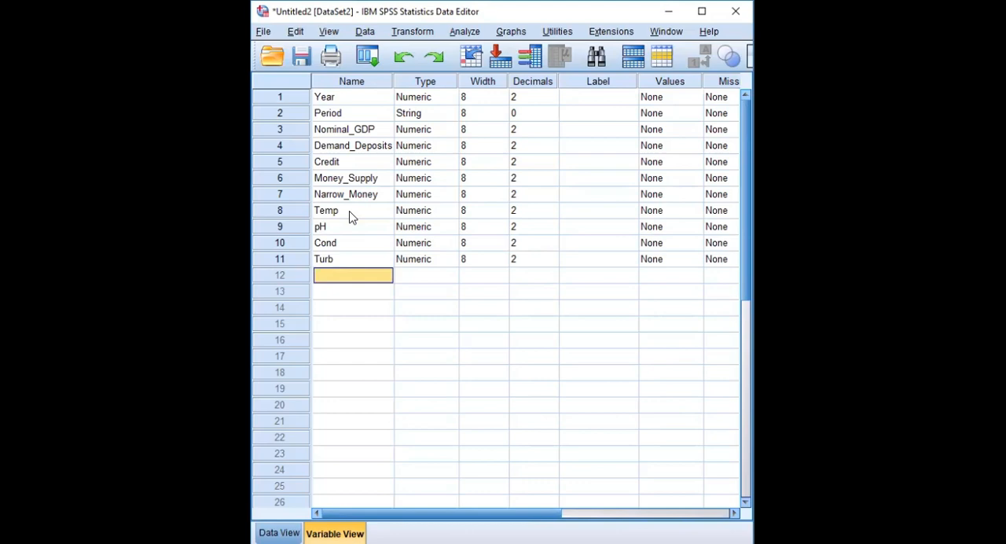
# Step: Add variables named TDS and Sal below Turb
pyautogui.write('TDS')
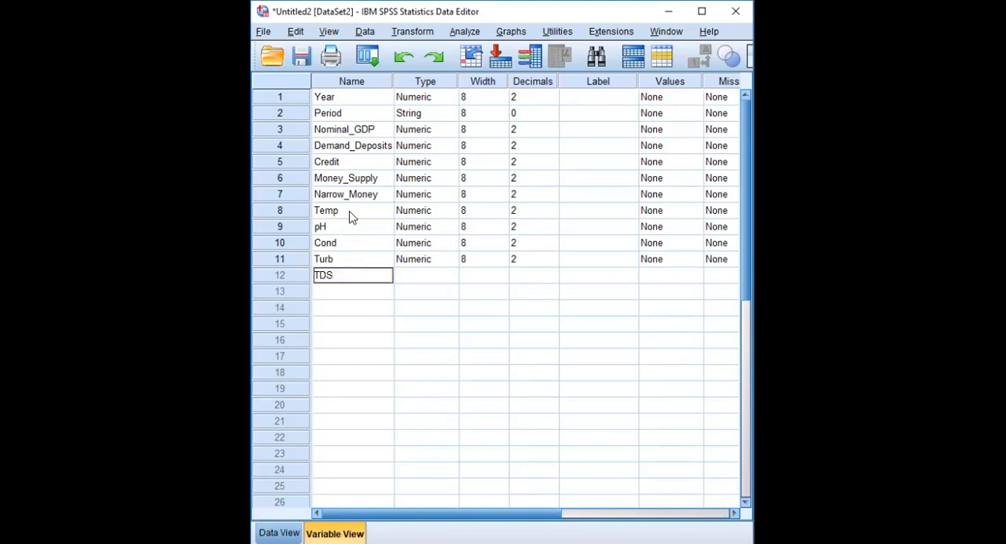
pyautogui.press('Return')
pyautogui.write('Sal')
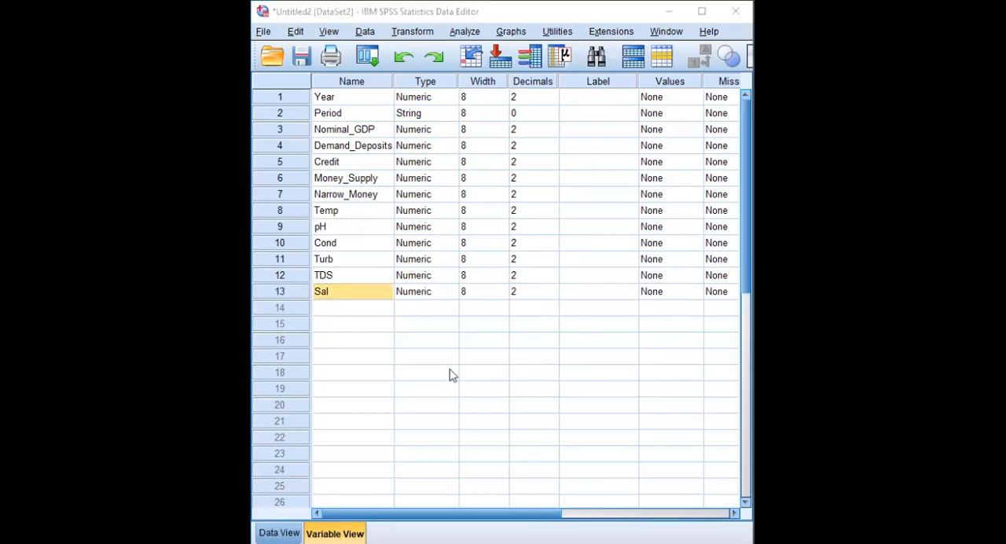
# Step: Add variables named Alk and Cl below Sal
pyautogui.click(356, 312)
pyautogui.write('a')
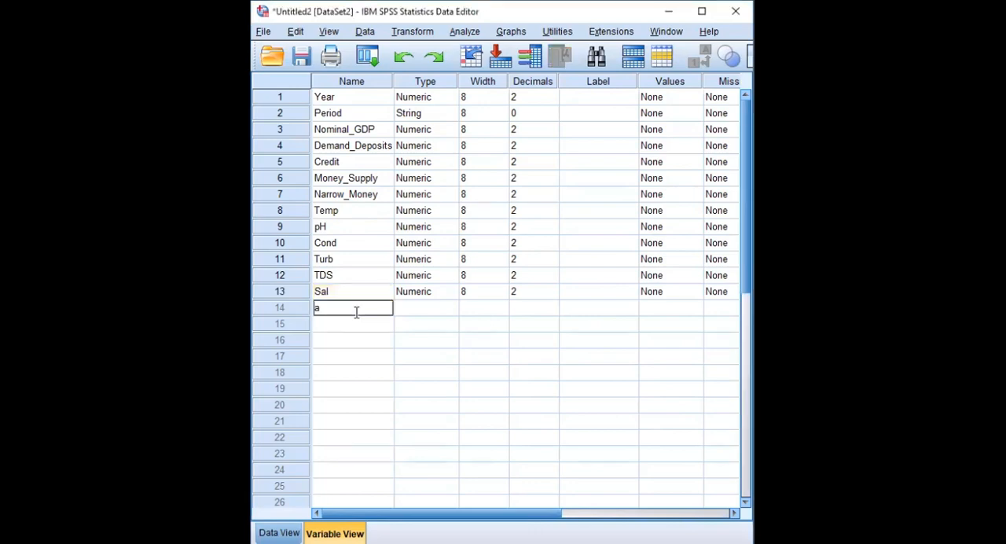
pyautogui.write('lk')
pyautogui.press('Return')
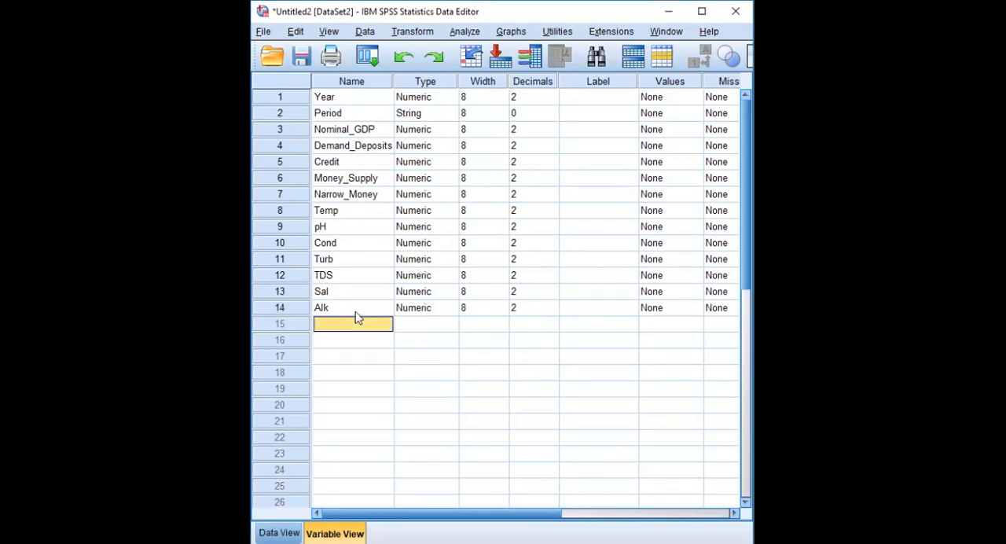
pyautogui.write('Cl')
pyautogui.press('Return')
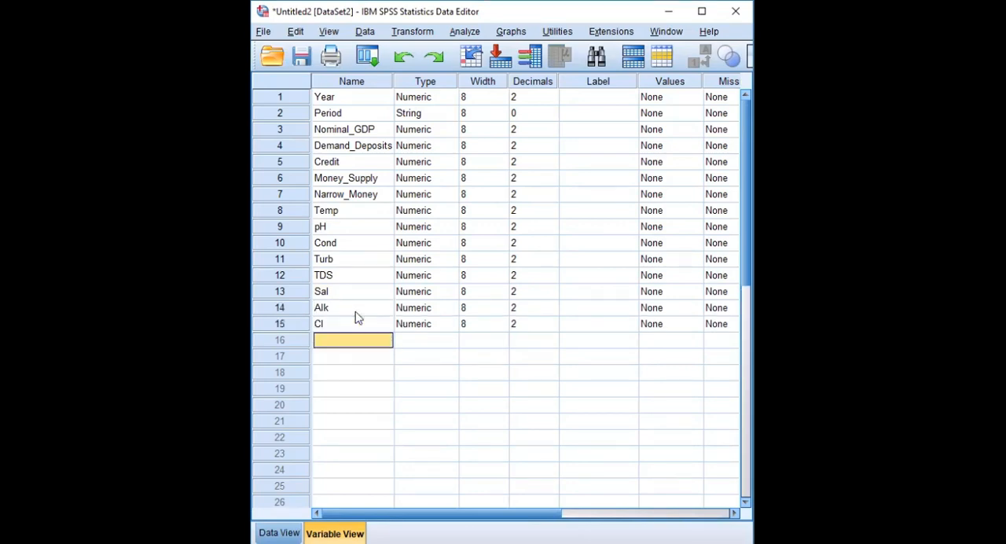
# Step: Add a variable named Hard below Cl
pyautogui.write('H')
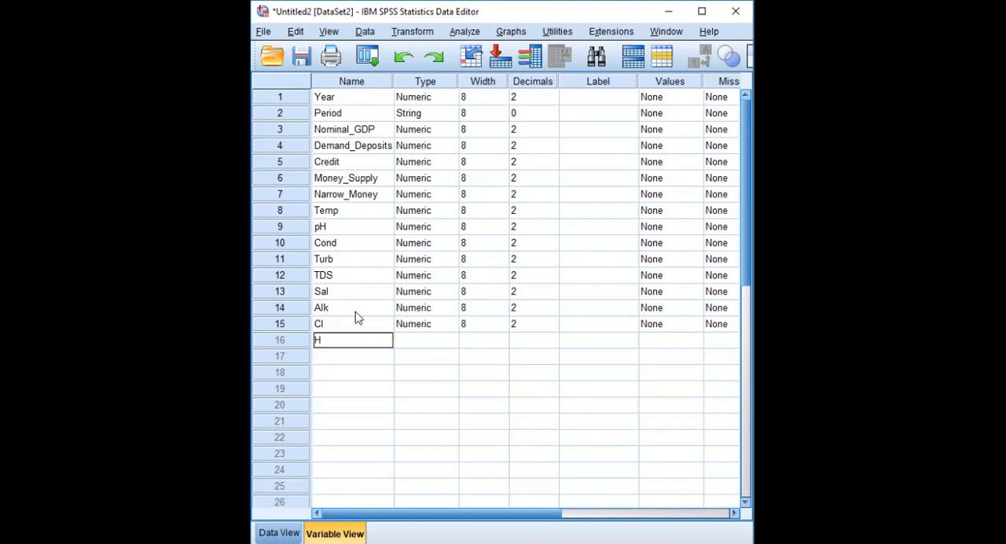
pyautogui.write('ard')
pyautogui.press('Return')
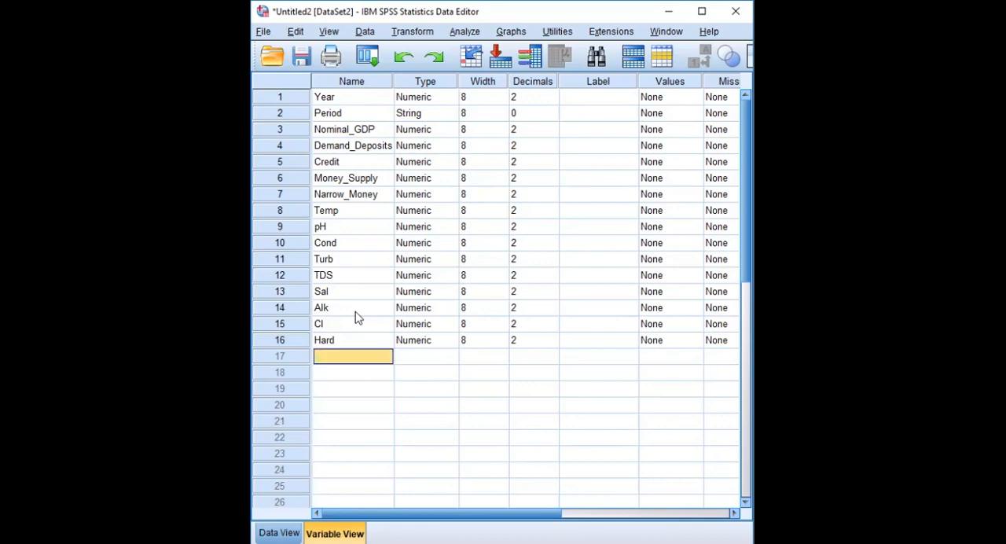
# Step: Add variables named FCB and TCB below Hard
pyautogui.write('FCB')
pyautogui.press('Return')
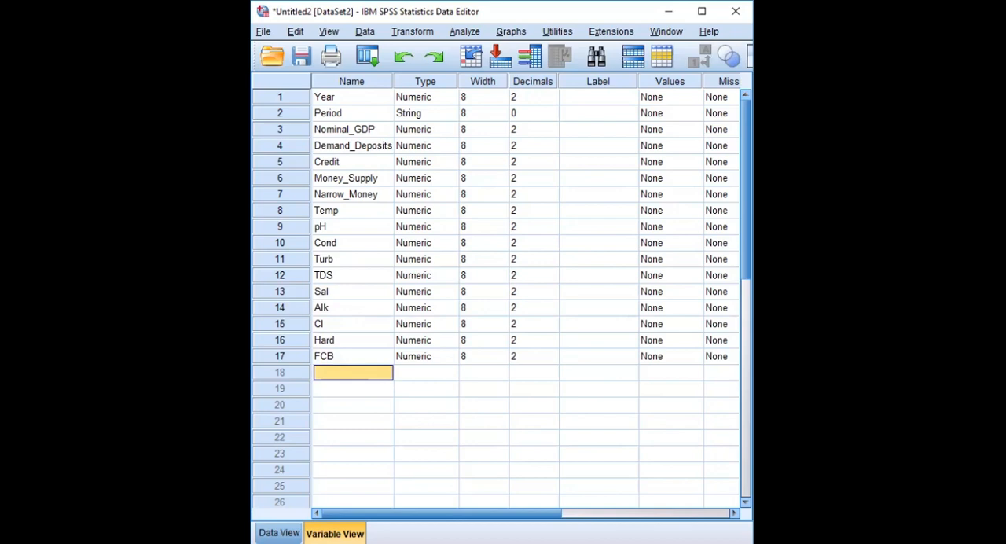
pyautogui.click(354, 369)
pyautogui.write('TCB')
pyautogui.press('Return')
# Step: Add variables named ThB and Na below TCB
pyautogui.write('T')
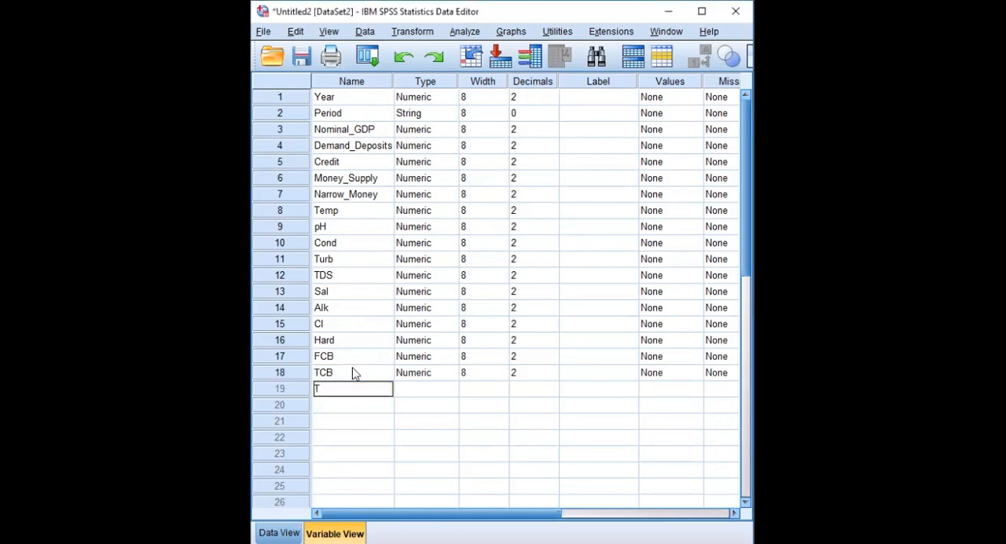
pyautogui.write('hB')
pyautogui.press('Return')
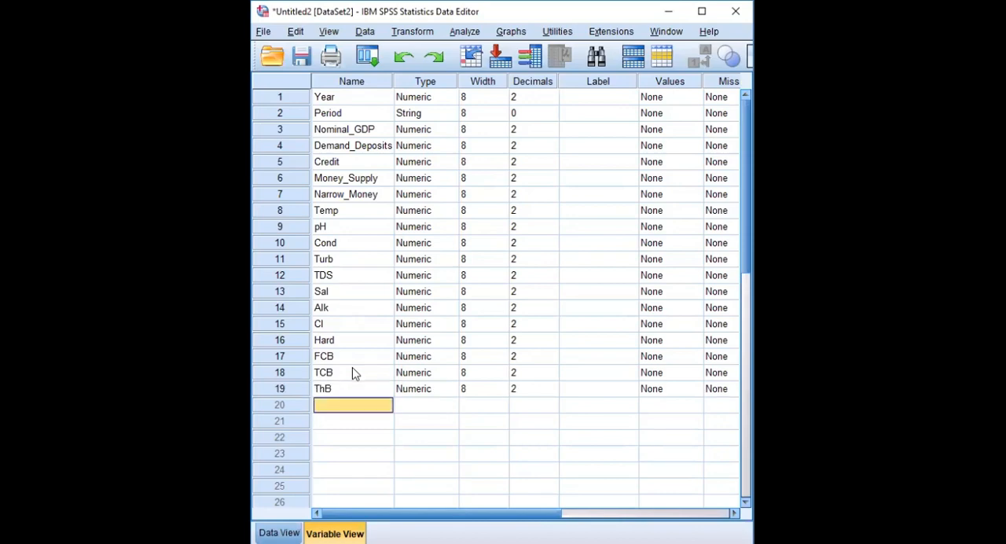
pyautogui.write('Na')
pyautogui.press('Return')
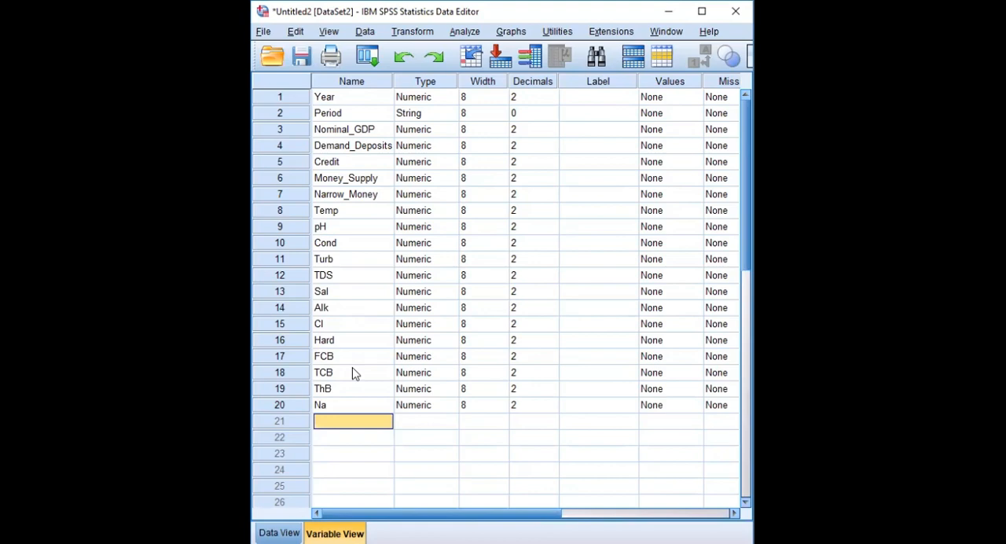
# Step: Add variables named K and NO3 below Na
pyautogui.write('K')
pyautogui.press('Return')
pyautogui.write('N')
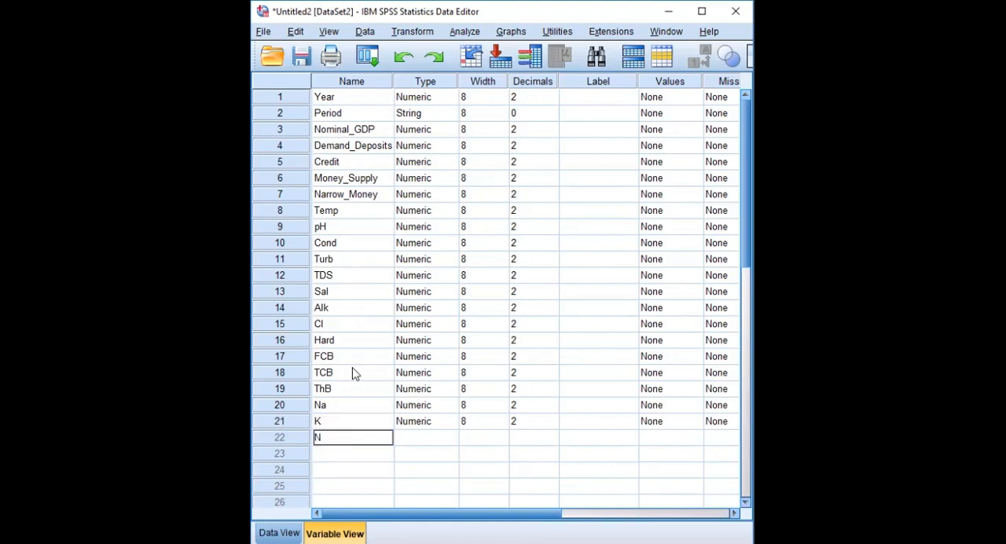
pyautogui.write('o')
pyautogui.press('BackSpace')
pyautogui.write('O3')
pyautogui.press('Return')
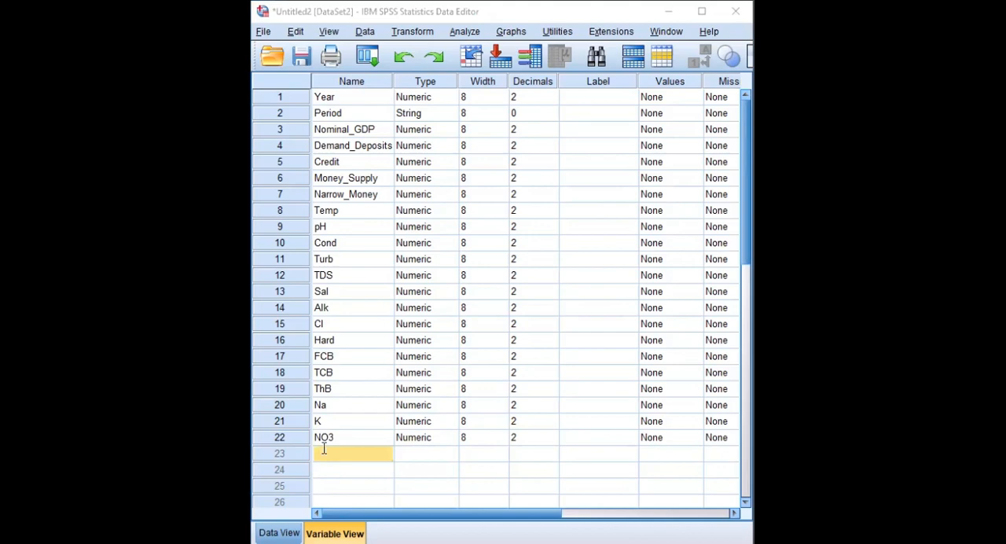
# Step: Add variables named Po3 and SO4 below NO3
pyautogui.write('PO3')
pyautogui.press('Return')
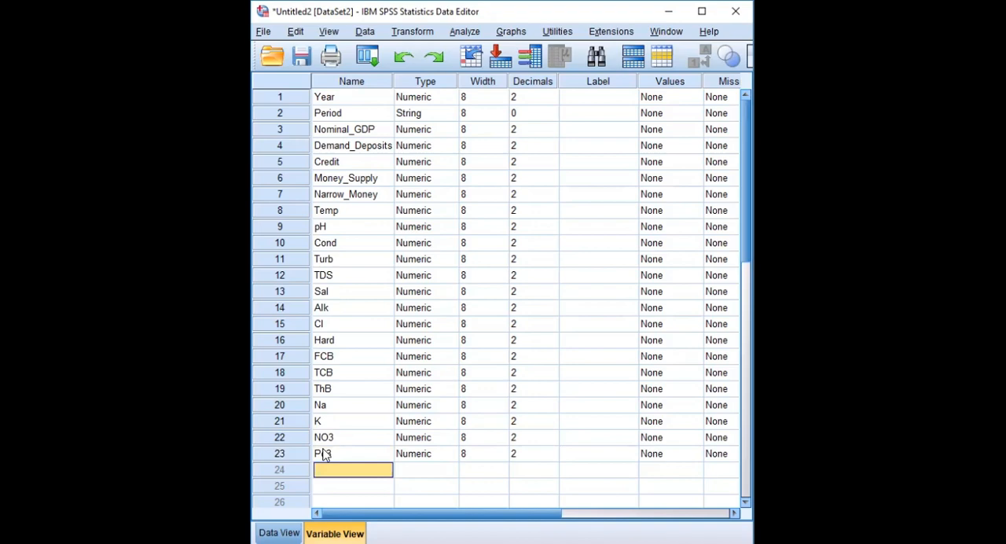
pyautogui.write('S')
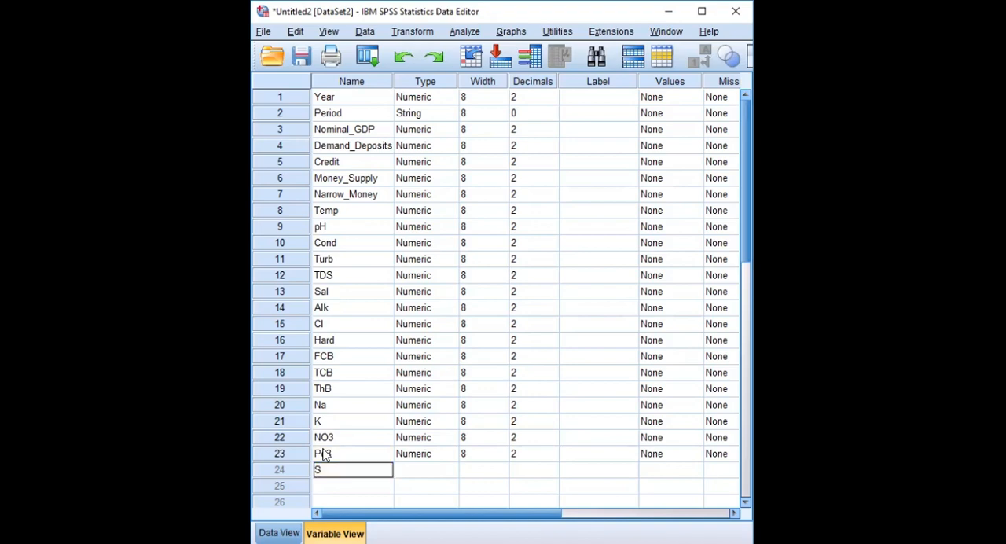
pyautogui.write('O4')
pyautogui.click(402, 489)
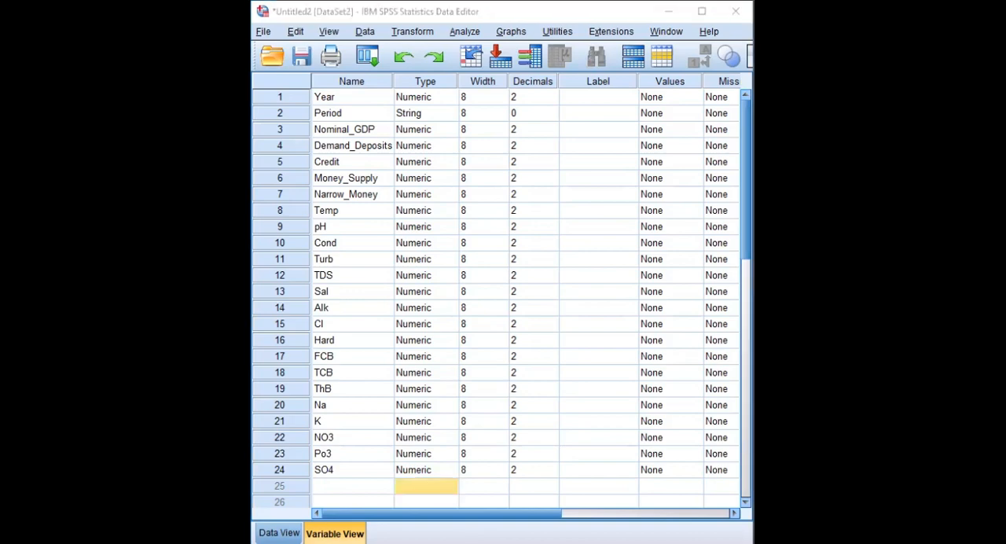
# Step: Switch to the Excel workbook and copy the transposed data values in E5:U12 without their headers
pyautogui.hotkey('alt', 'Tab')
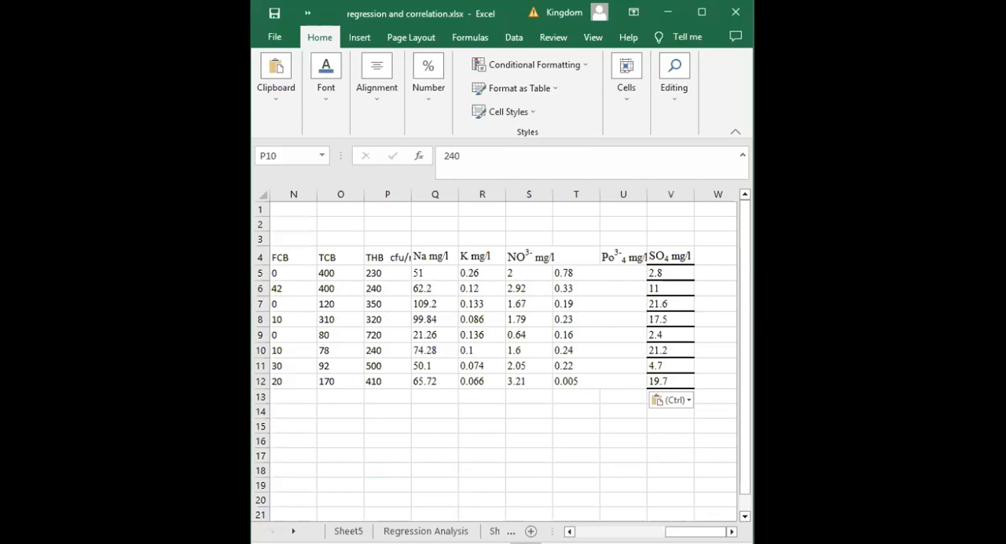
pyautogui.hscroll(-5, 474, 278)
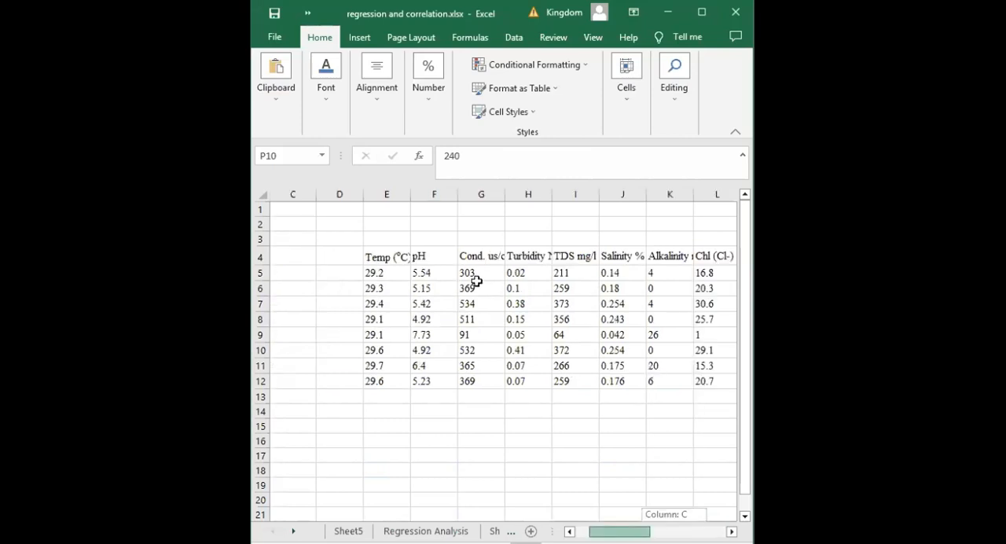
pyautogui.hscroll(-1, 467, 270)
pyautogui.moveTo(470, 273); pyautogui.dragTo(529, 380)
pyautogui.hotkey('ctrl', 'v')
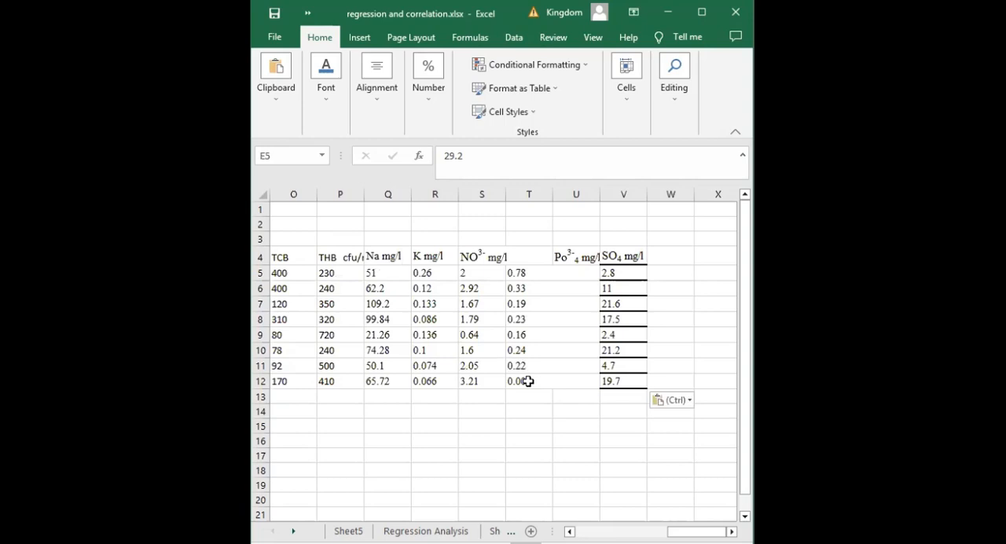
pyautogui.hotkey('ctrl', 'c')
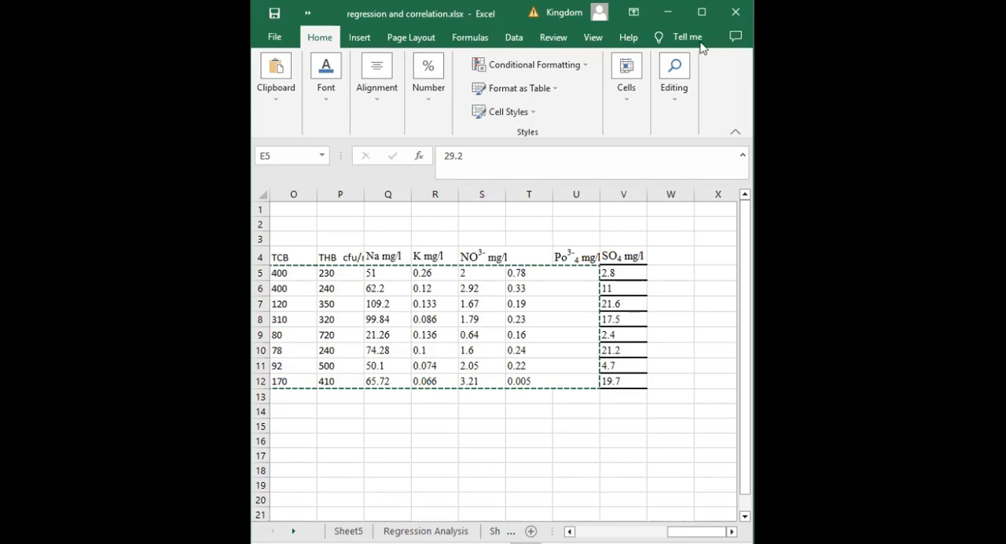
# Step: Switch to the maximized SPSS Data View and paste the copied values starting at row 1 of Temp
pyautogui.click(704, 11)
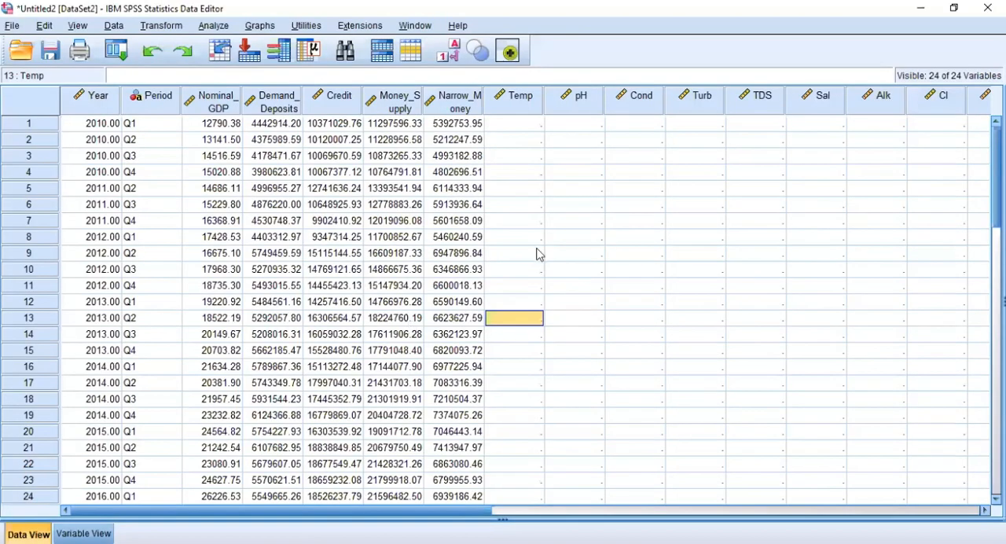
pyautogui.click(537, 247)
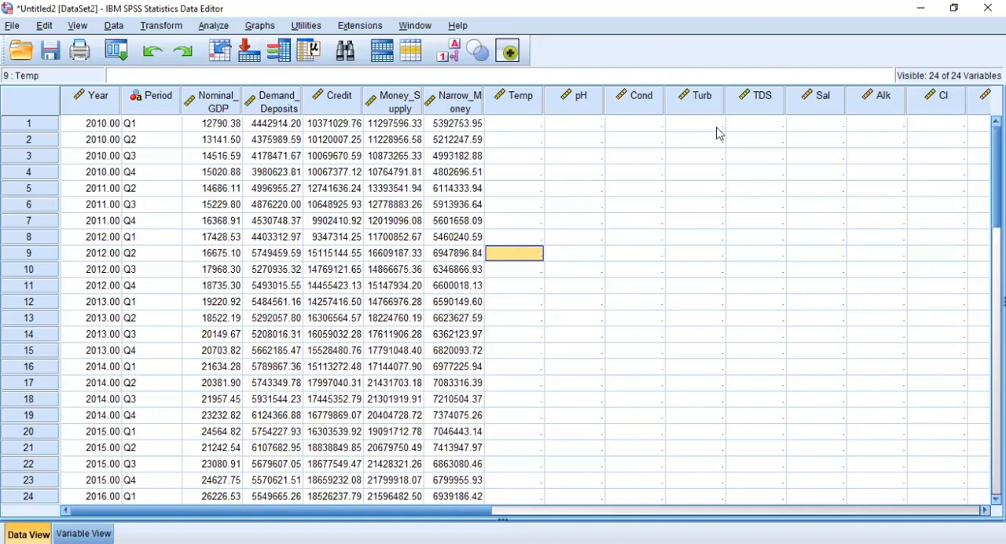
pyautogui.click(511, 130)
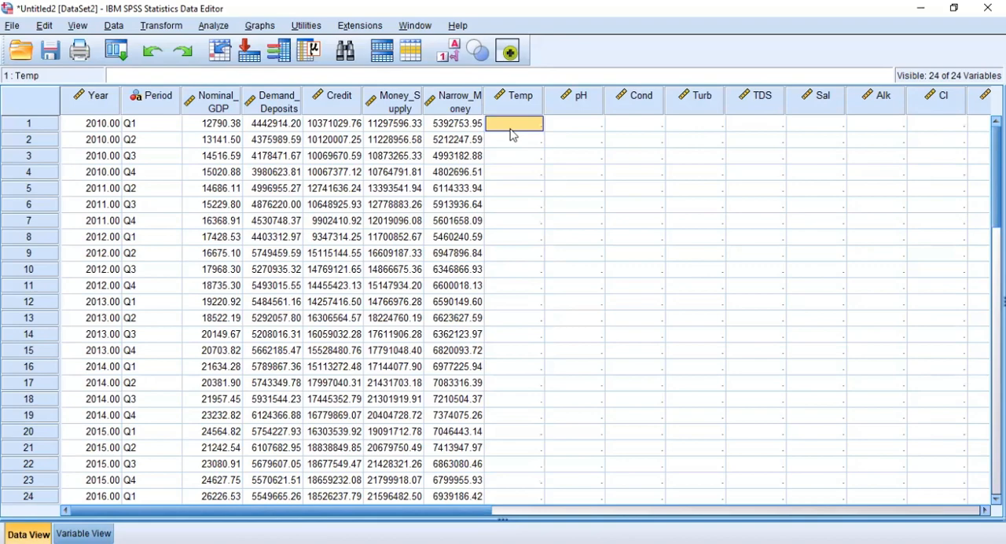
pyautogui.rightClick(511, 132)
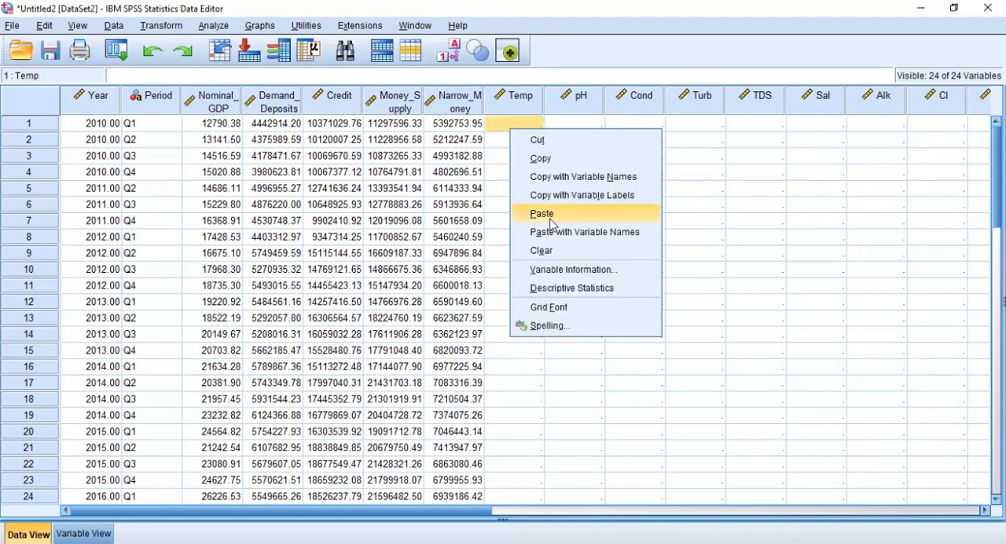
pyautogui.click(550, 214)
pyautogui.click(632, 308)
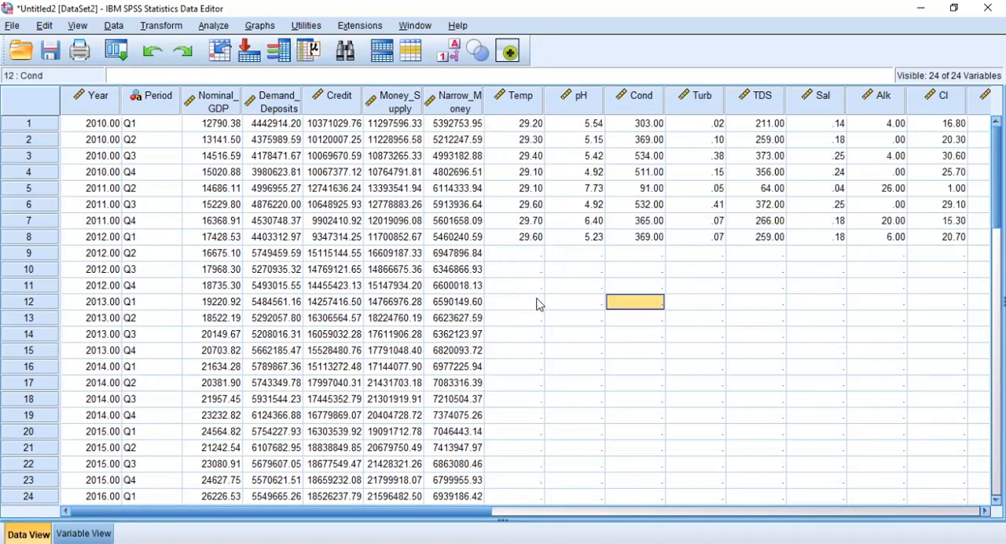
# Step: Delete the old economic variables from Year through Narrow_Money together with their data
pyautogui.click(540, 304)
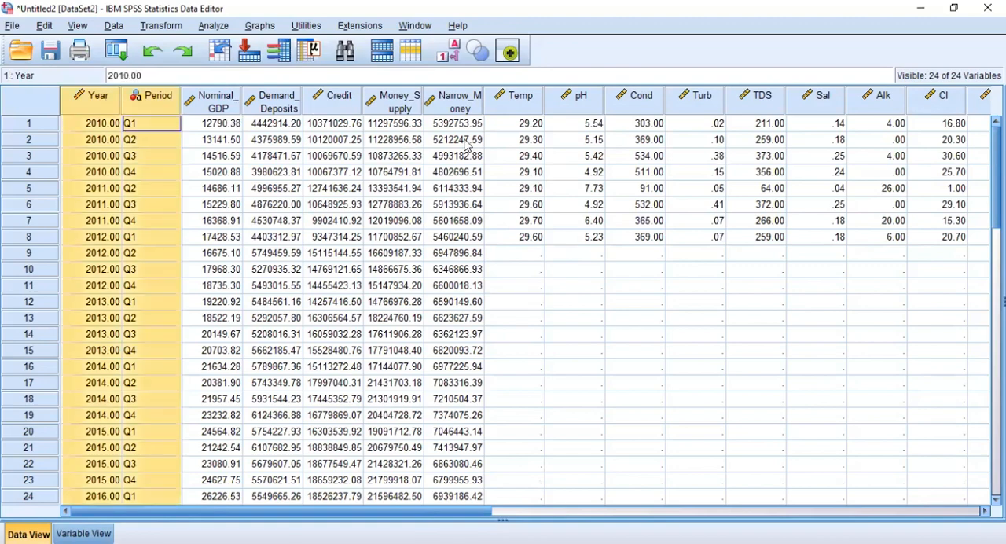
pyautogui.keyDown('shift'); pyautogui.click(437, 100); pyautogui.keyUp('shift')
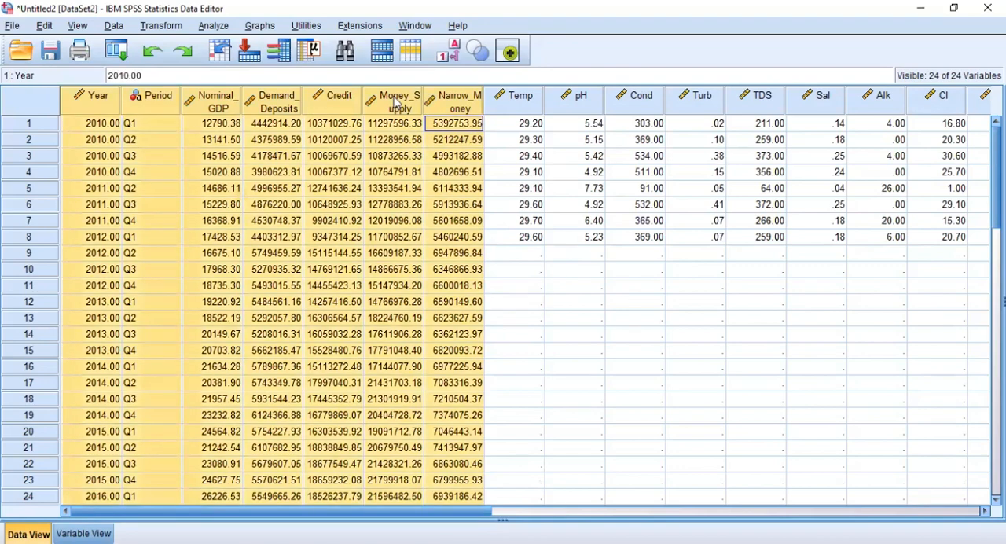
pyautogui.rightClick(397, 102)
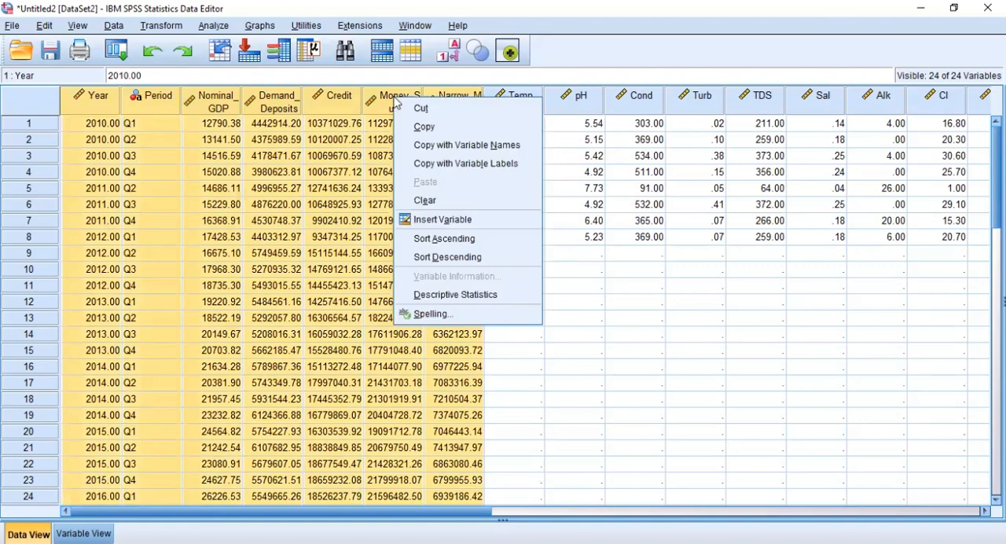
pyautogui.click(409, 201)
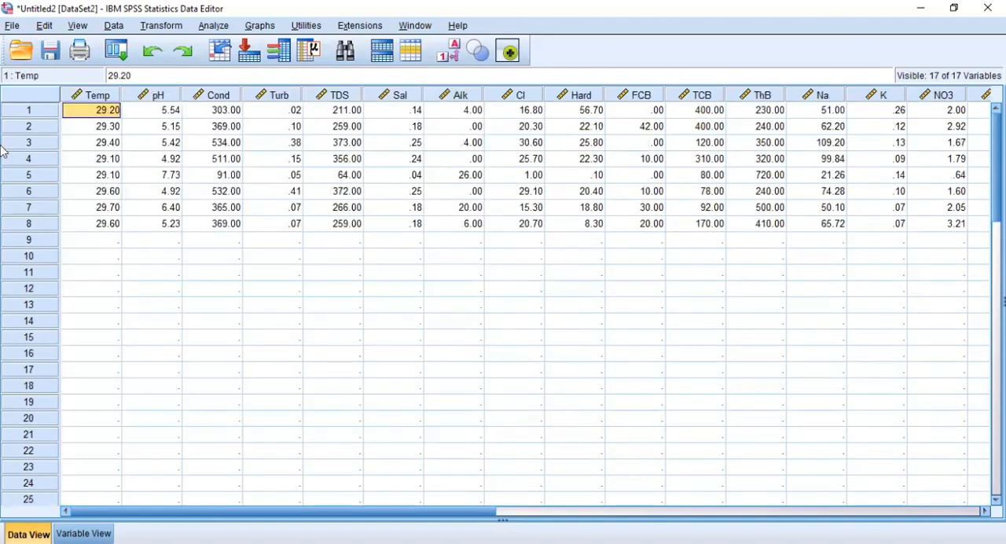
pyautogui.click(334, 304)
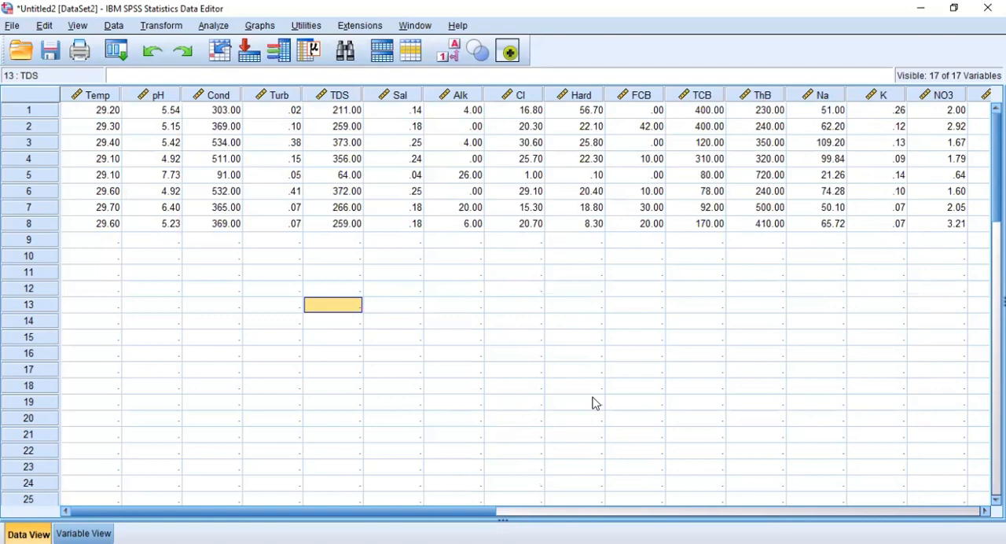
# Step: Delete the empty SO4 variable after Po3
pyautogui.hscroll(3, 835, 98)
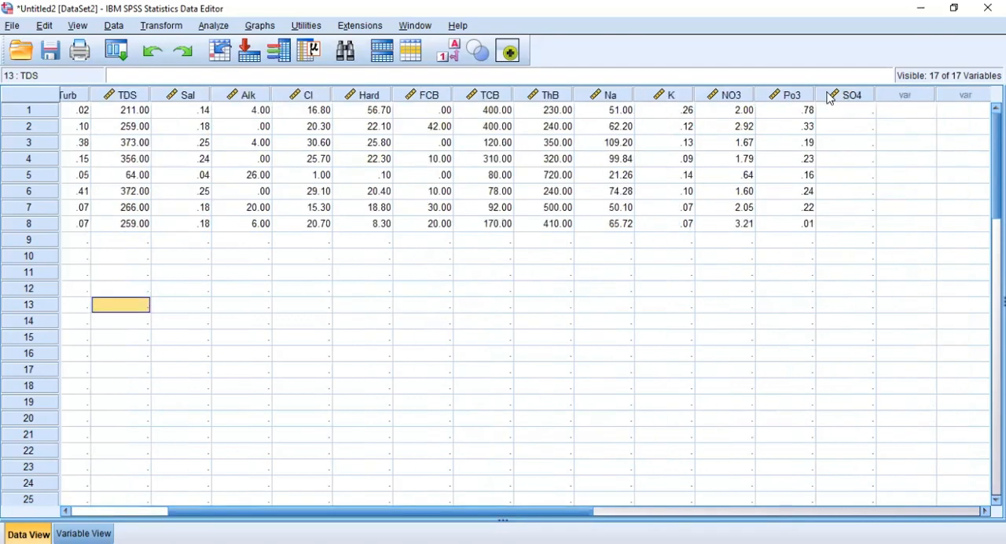
pyautogui.click(831, 100)
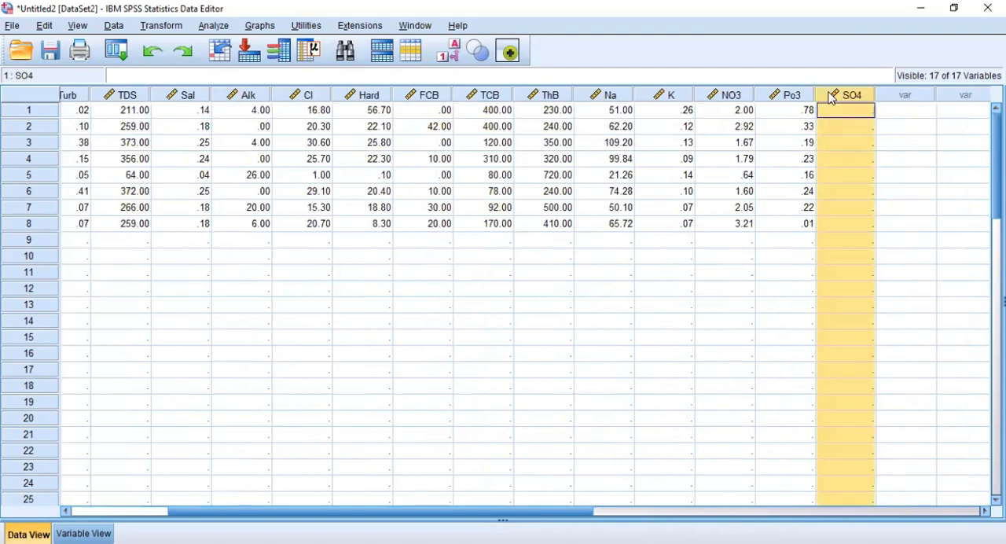
pyautogui.rightClick(849, 161)
pyautogui.click(857, 192)
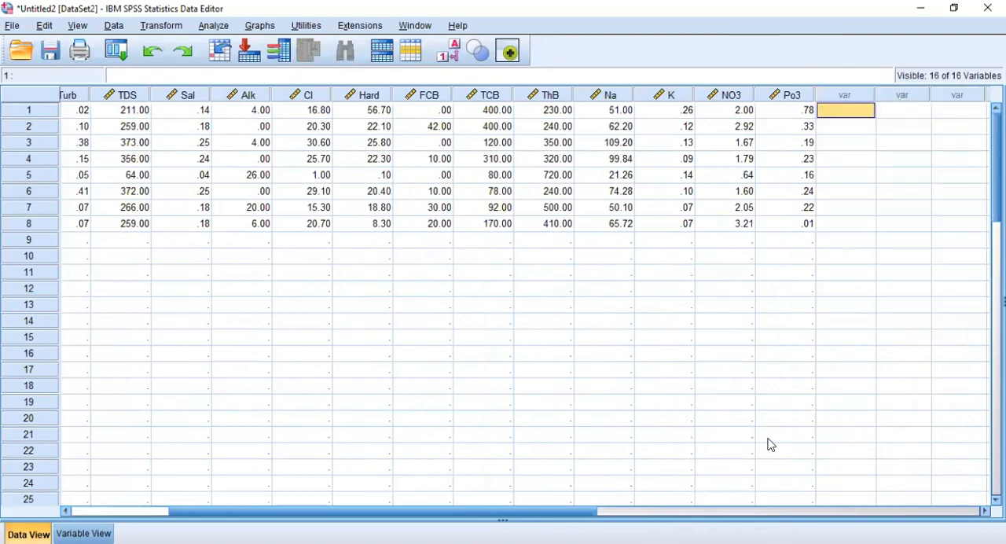
pyautogui.hscroll(5, 772, 445)
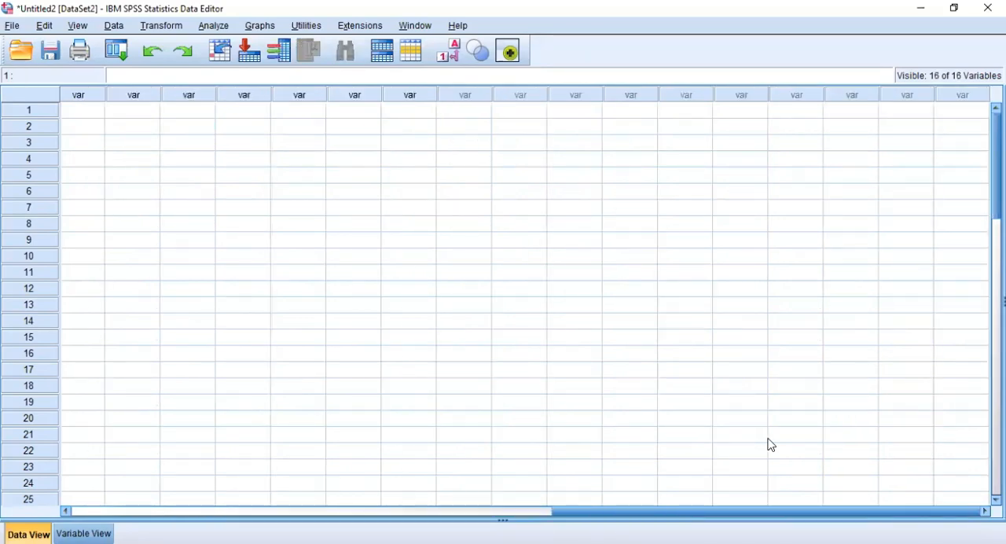
pyautogui.click(201, 511)
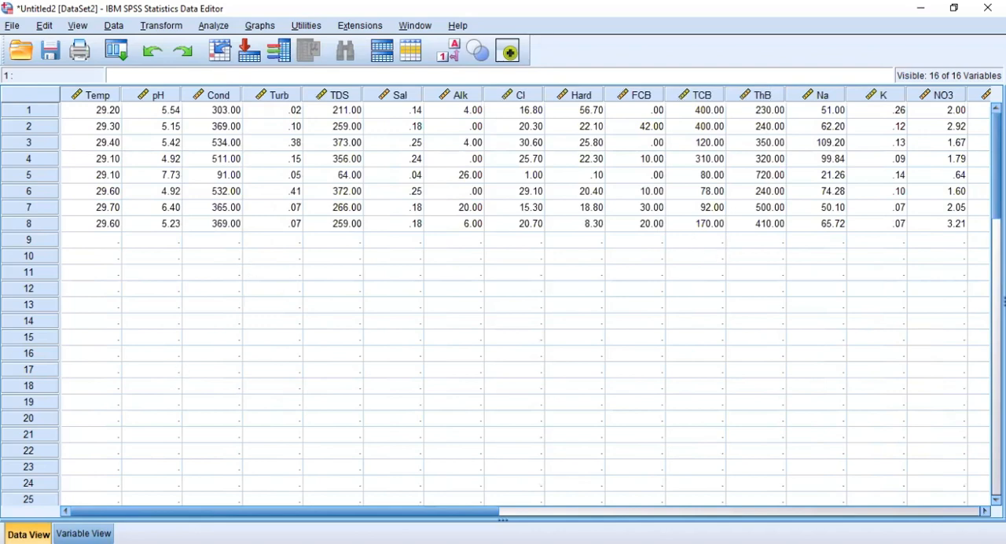
# Step: Clear the empty cells below the data, from row 9 of Temp through row 52 past Po3
pyautogui.click(88, 242)
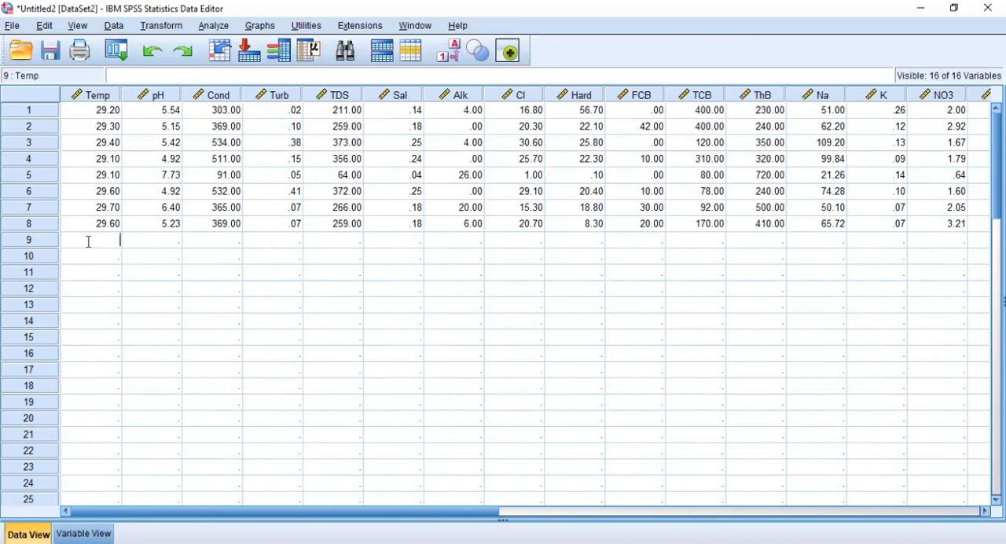
pyautogui.click(133, 290)
pyautogui.moveTo(81, 243); pyautogui.dragTo(777, 384)
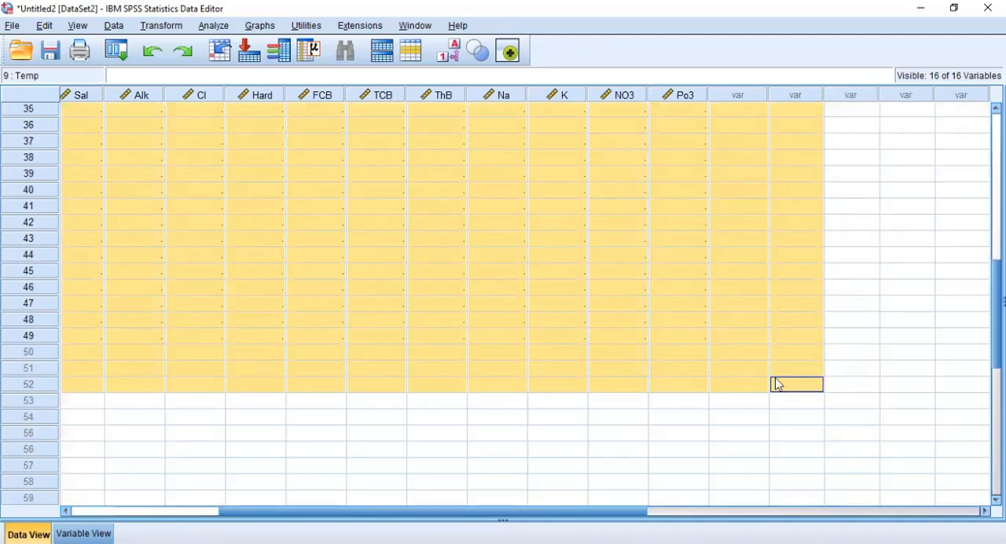
pyautogui.rightClick(556, 293)
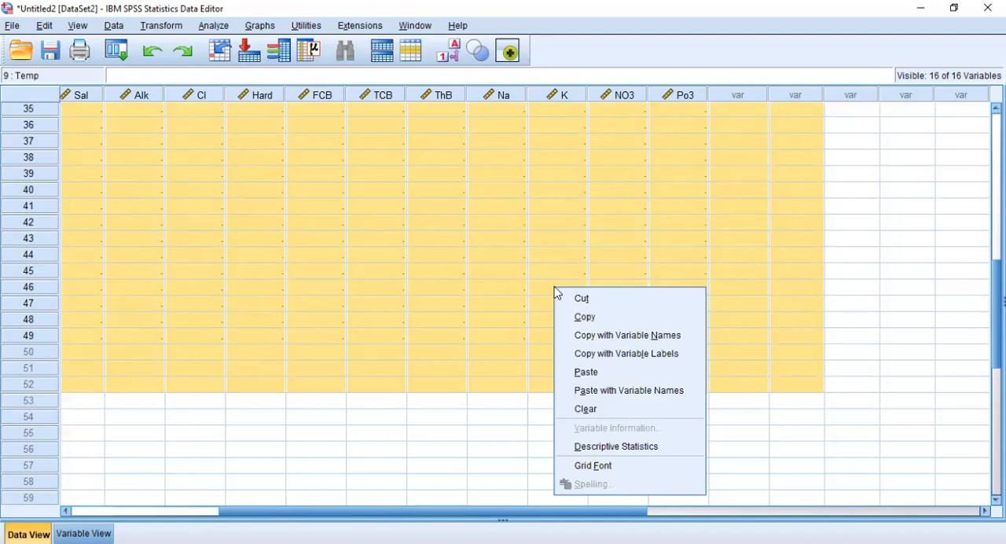
pyautogui.rightClick(544, 237)
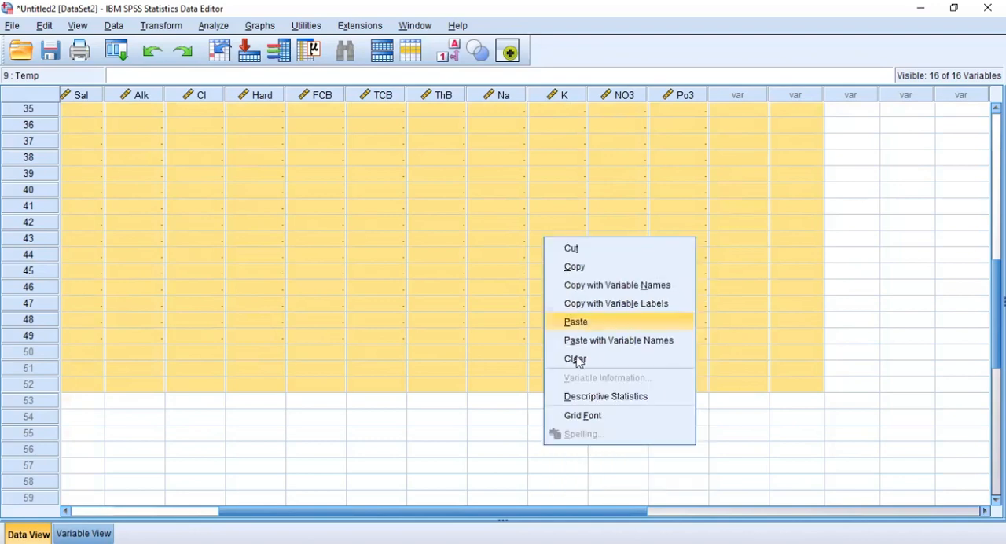
pyautogui.click(576, 361)
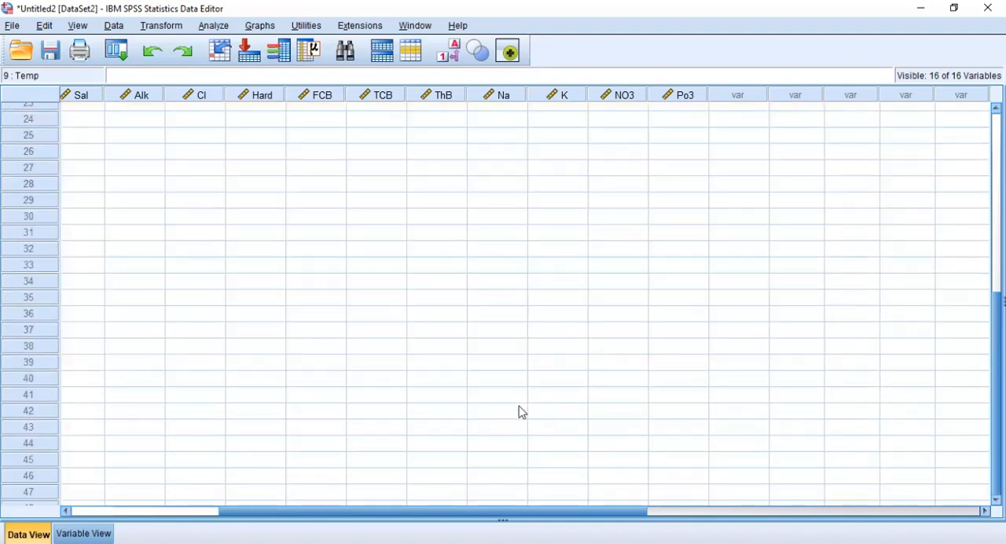
pyautogui.click(167, 517)
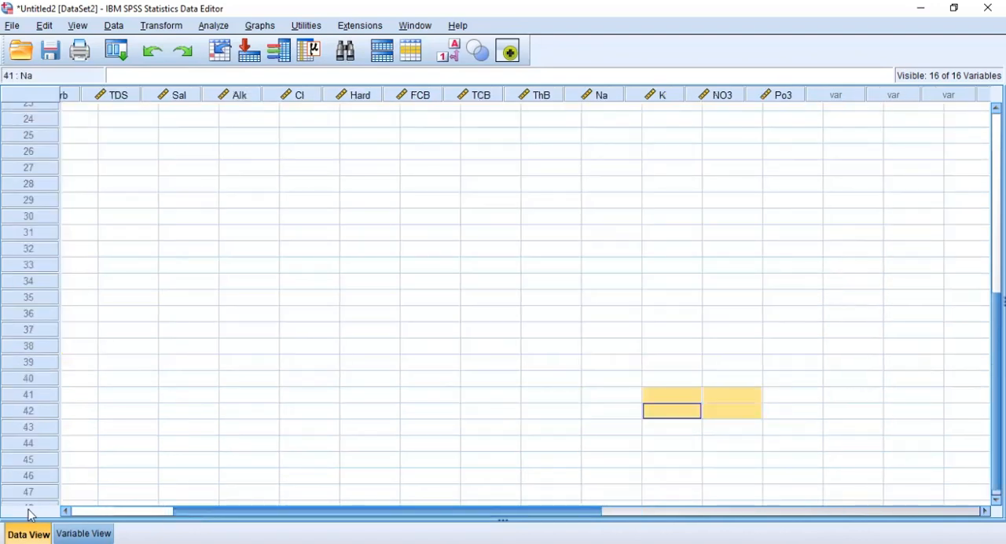
# Step: Run a two-tailed Pearson bivariate correlation on all variables from Temp through Po3, with significant correlations flagged
pyautogui.moveTo(30, 515); pyautogui.dragTo(27, 515)
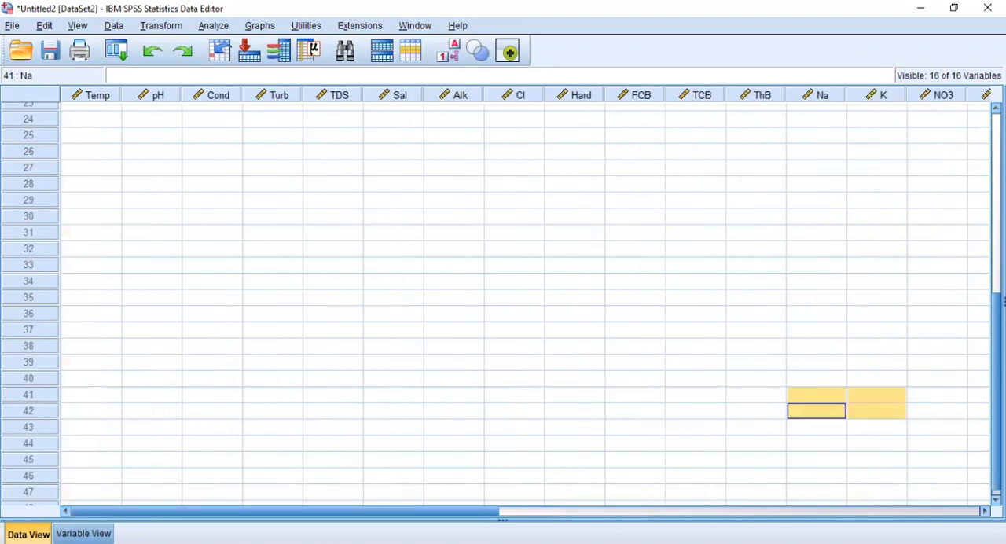
pyautogui.scroll(8, 525, 303)
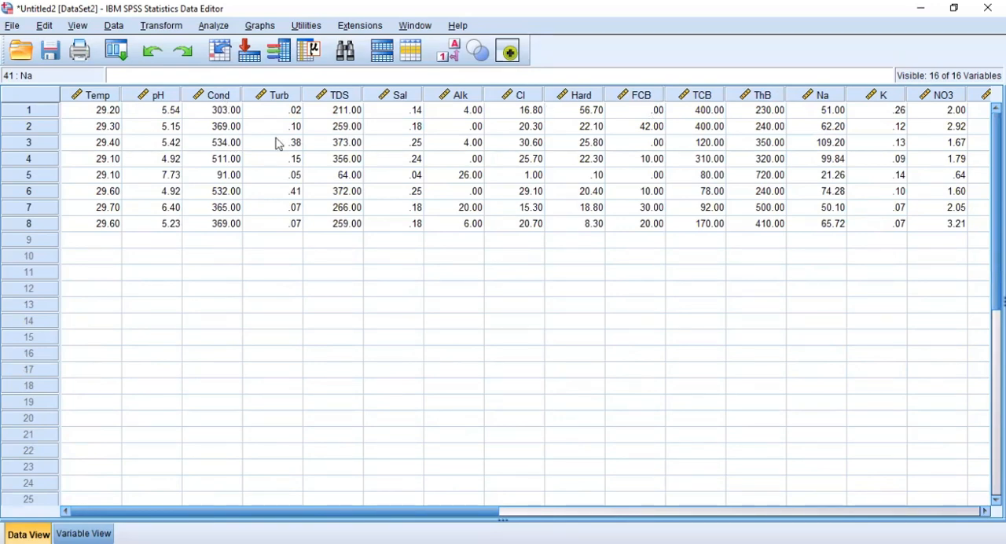
pyautogui.click(217, 28)
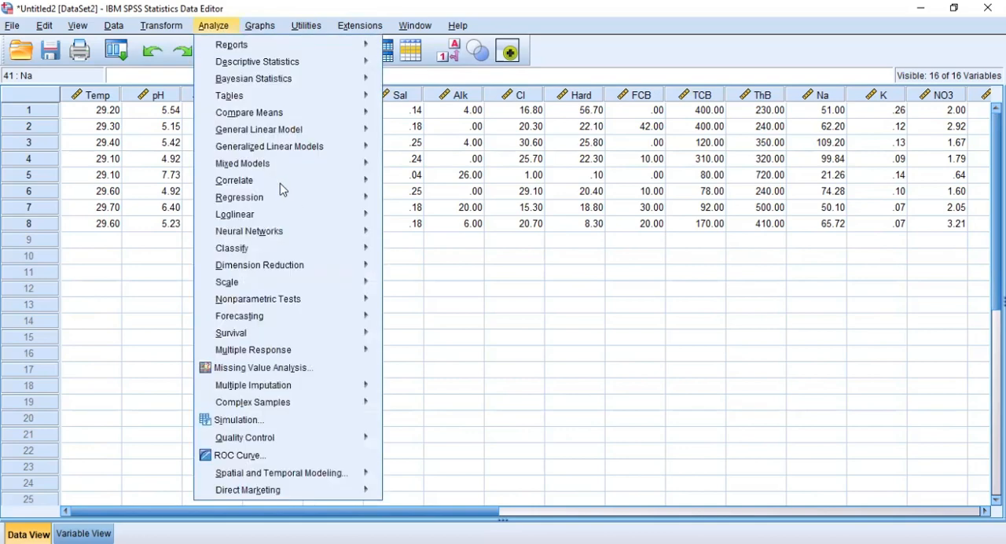
pyautogui.moveTo(283, 190)
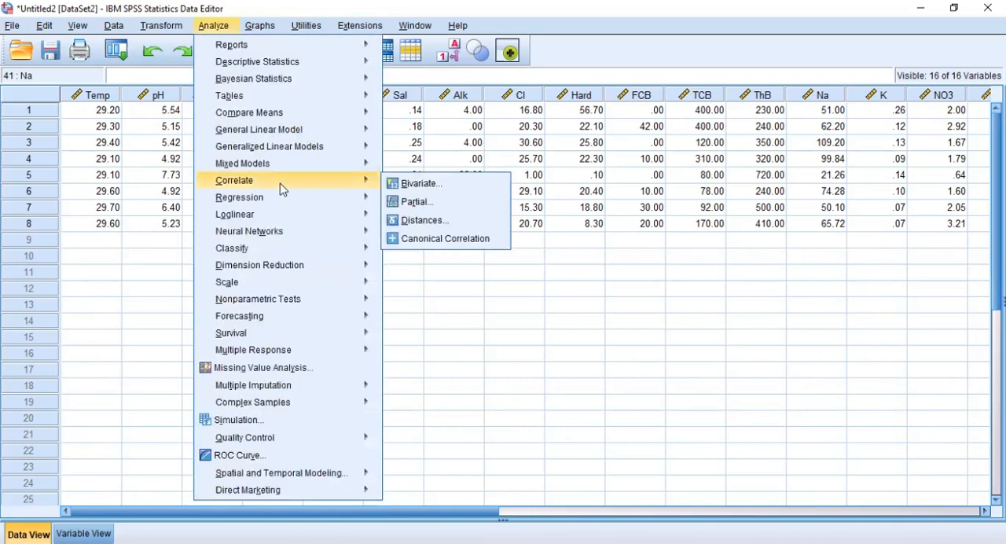
pyautogui.click(421, 187)
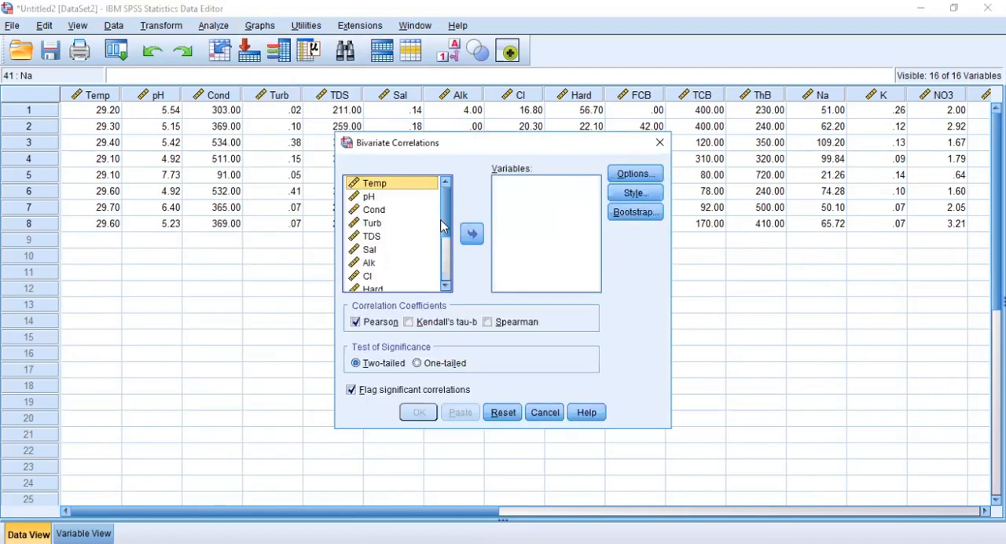
pyautogui.scroll(-2, 444, 275)
pyautogui.scroll(2, 444, 196)
pyautogui.hotkey('ctrl', 'a')
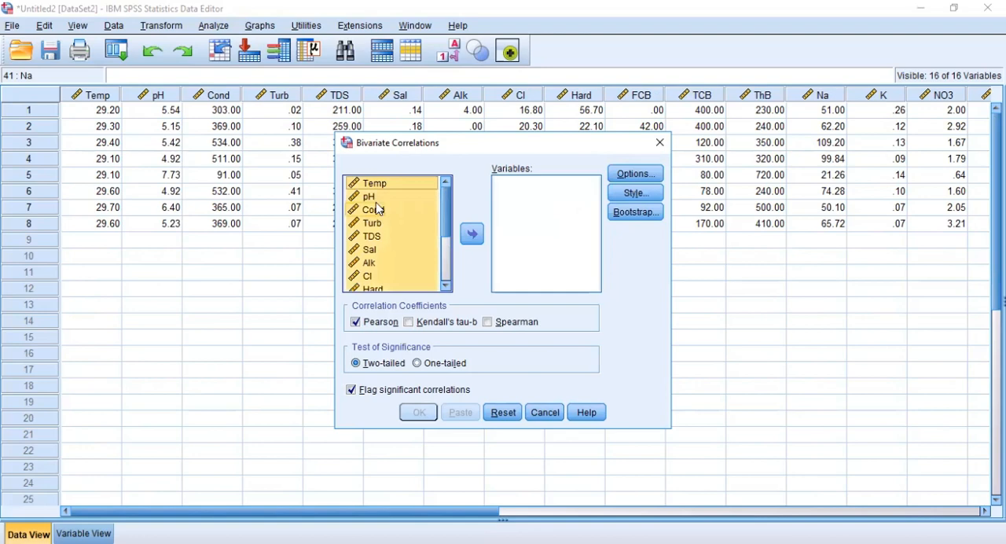
pyautogui.click(471, 234)
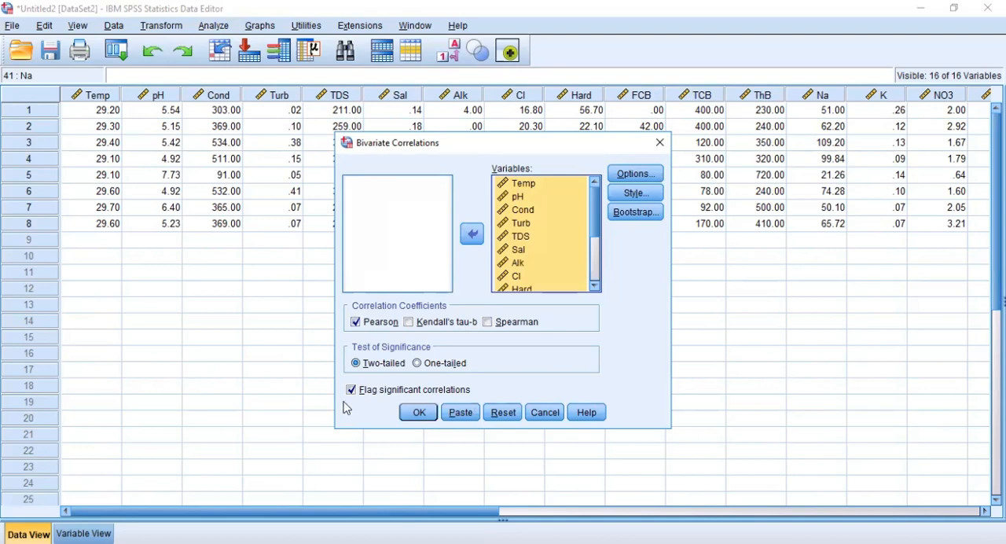
pyautogui.click(425, 417)
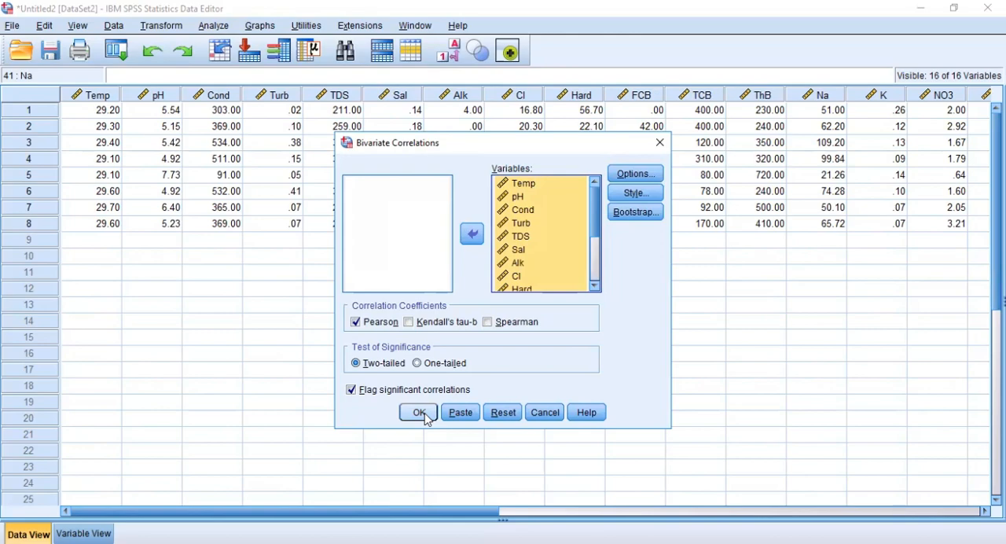
pyautogui.click(426, 417)
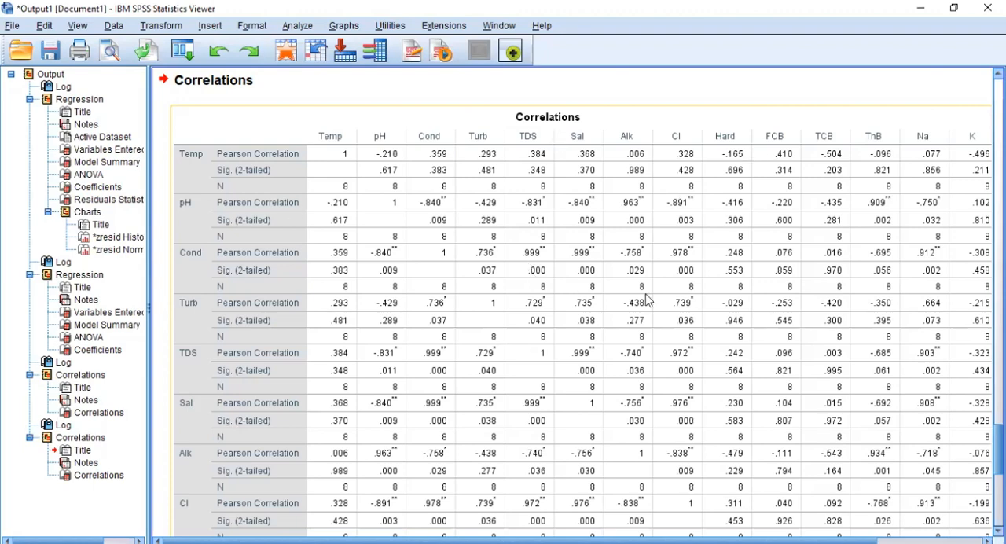
# Step: Examine the coefficients and significance values in the new Correlations output table, from Temp down through the other water parameters
pyautogui.scroll(-5, 507, 251)
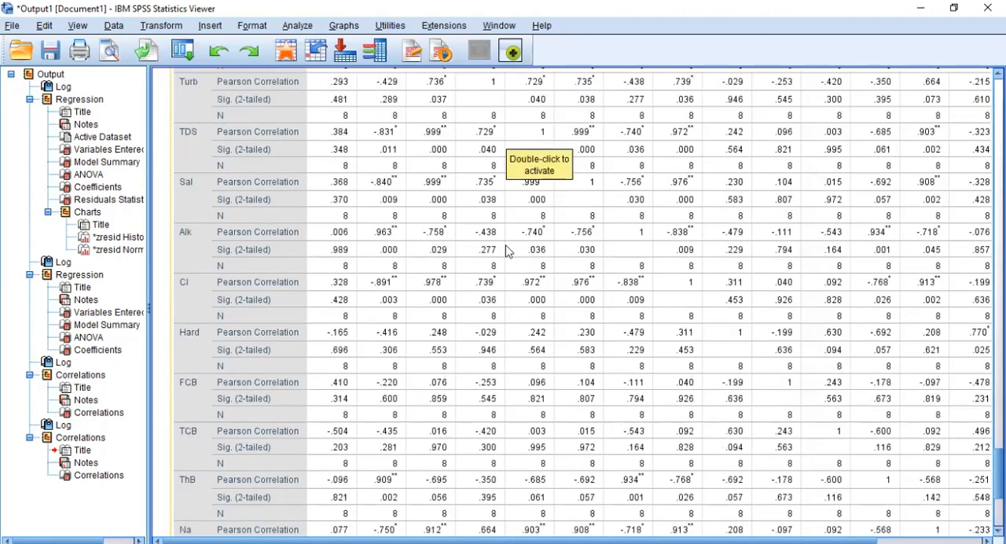
pyautogui.scroll(-5, 507, 250)
pyautogui.scroll(6, 507, 251)
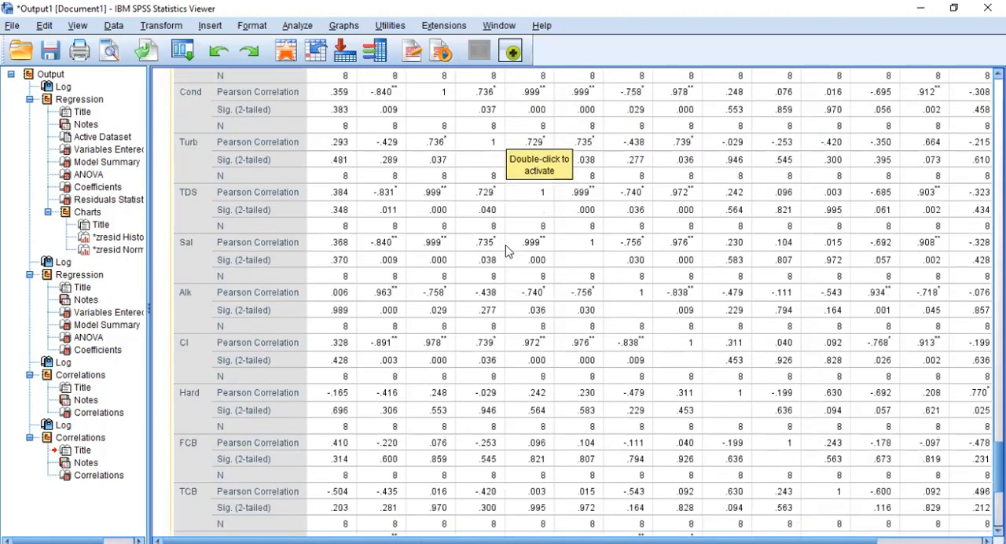
pyautogui.scroll(2, 508, 250)
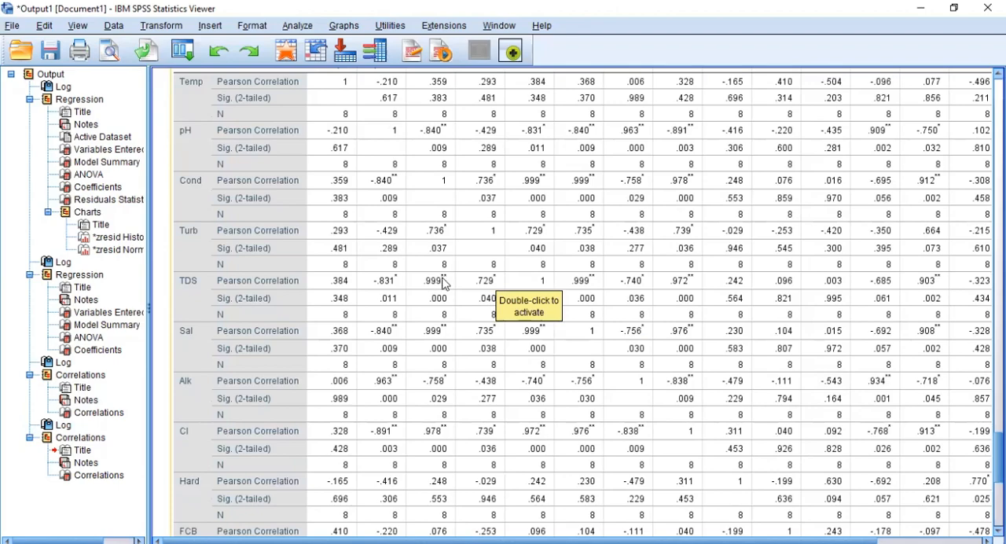
pyautogui.scroll(5, 444, 284)
pyautogui.scroll(-3, 444, 284)
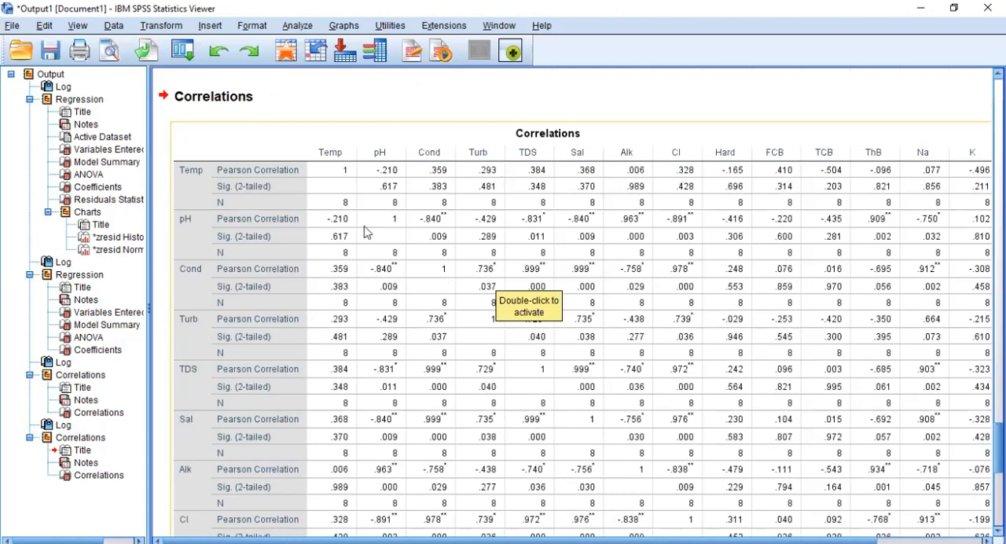
pyautogui.scroll(-2, 399, 189)
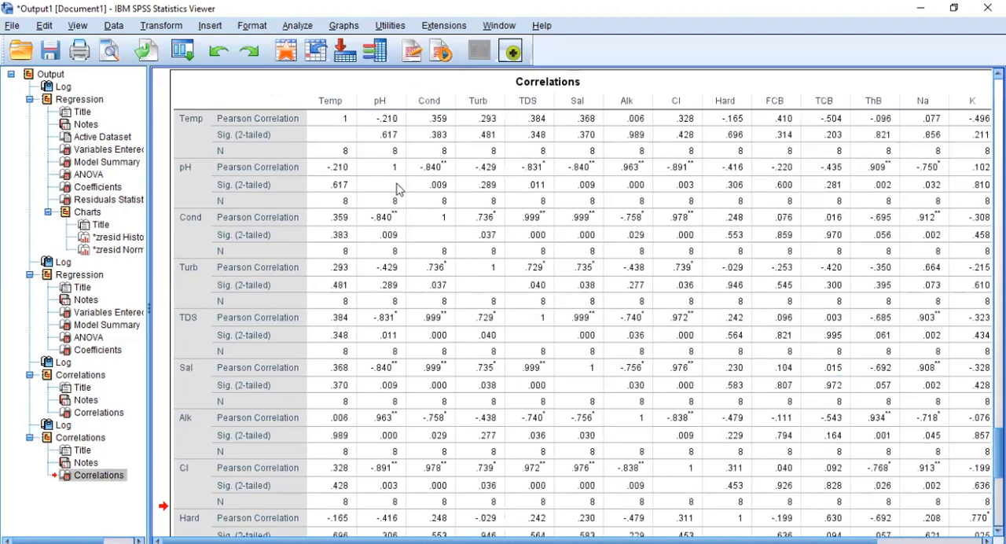
# Step: Copy the Correlations table, switch to the regression and correlation.xlsx workbook in Excel and paste it at D2 of a new sheet
pyautogui.rightClick(398, 188)
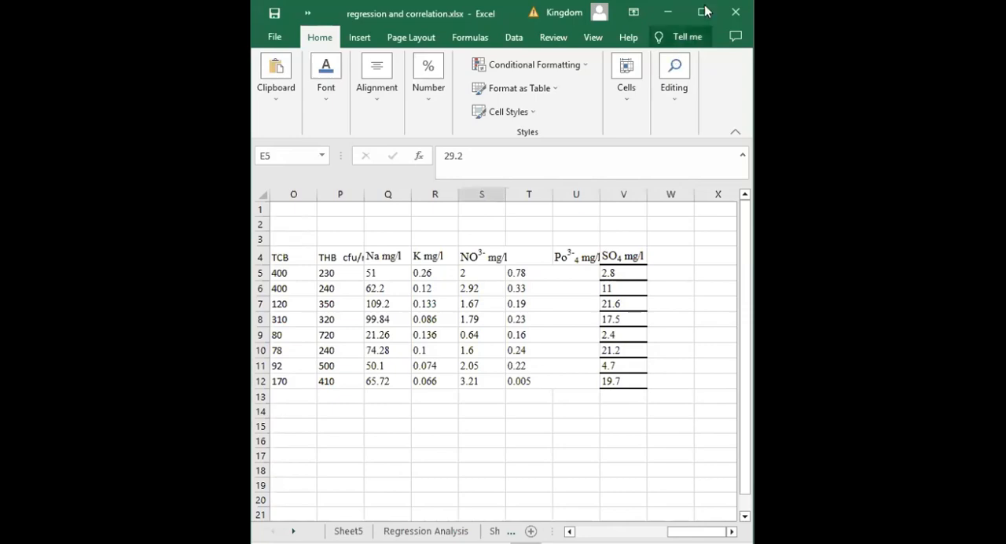
pyautogui.click(702, 12)
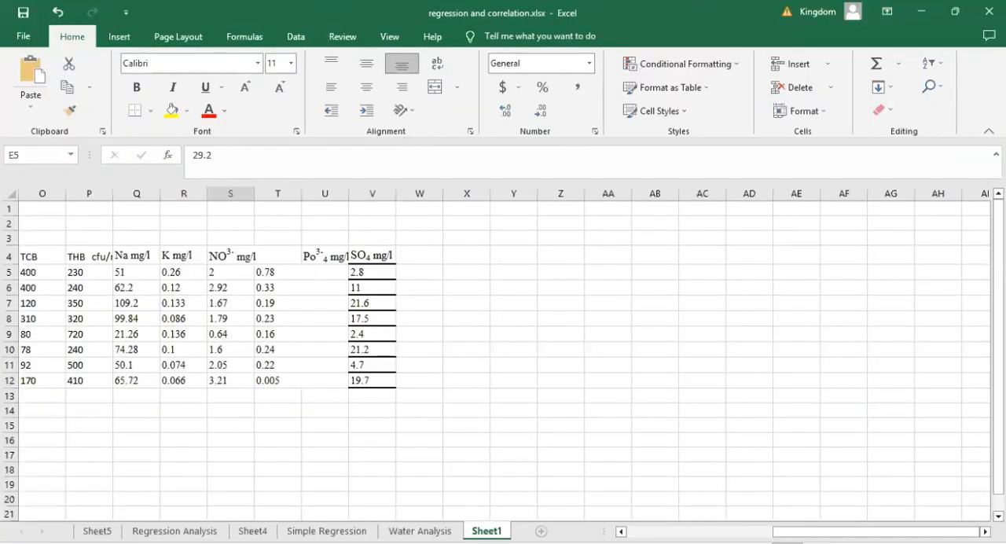
pyautogui.click(541, 532)
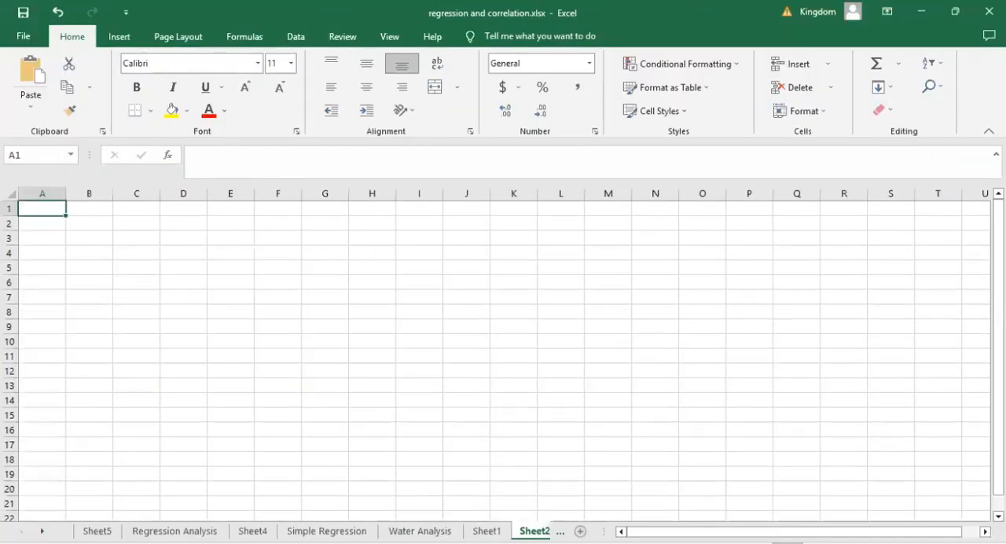
pyautogui.click(170, 226)
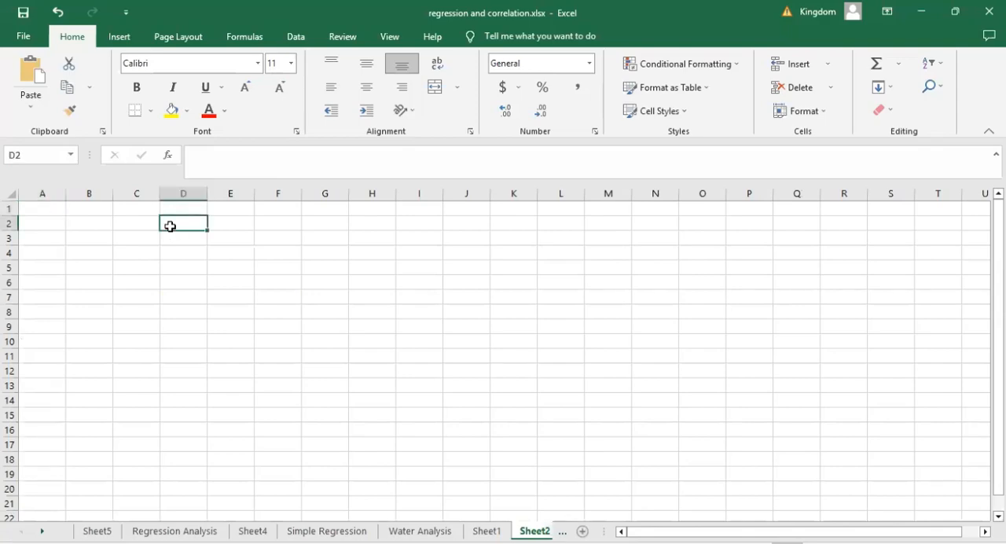
pyautogui.hotkey('ctrl', 'v')
pyautogui.click(124, 290)
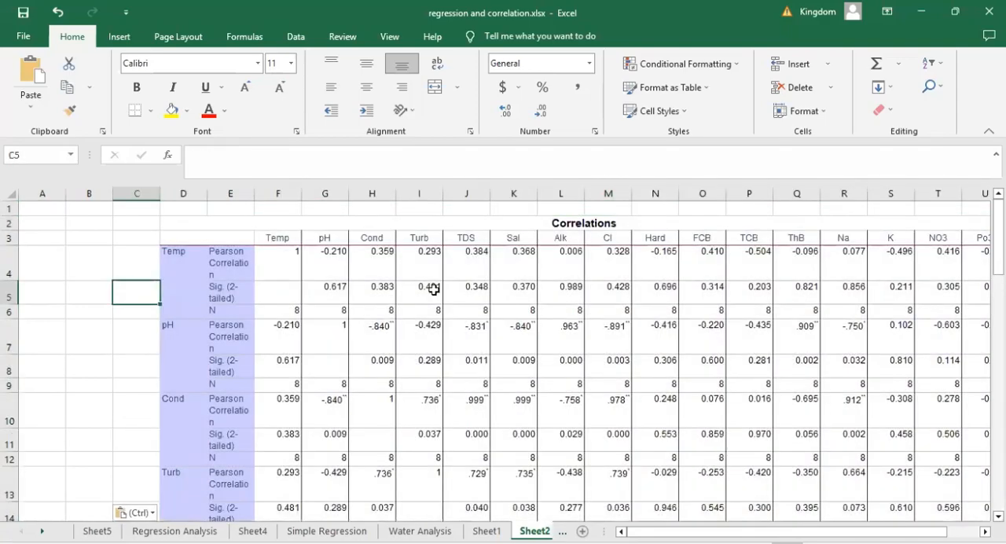
# Step: Review the pasted correlation matrix from the pH row down to the significance-level notes below Po3
pyautogui.click(511, 333)
pyautogui.scroll(-2, 511, 333)
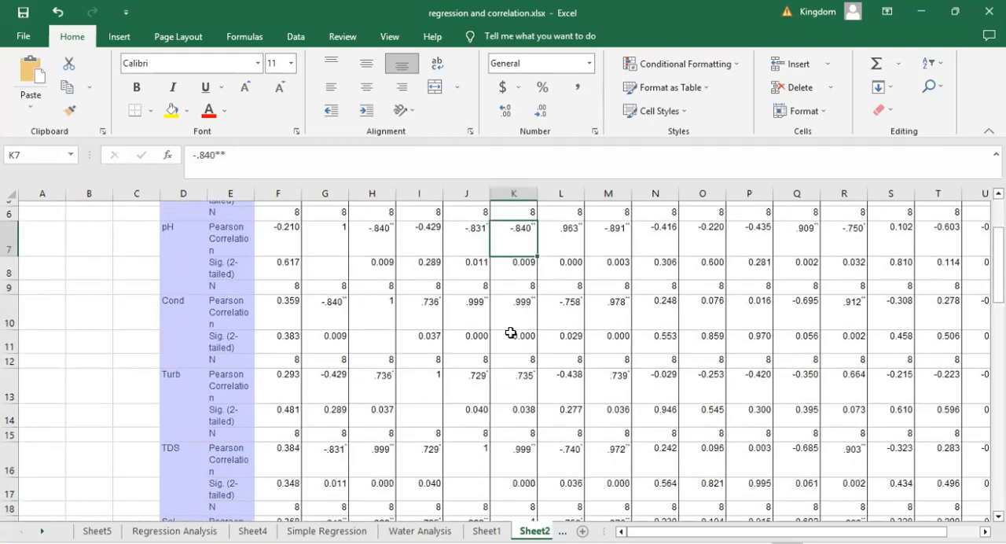
pyautogui.scroll(-2, 511, 332)
pyautogui.scroll(-2, 511, 333)
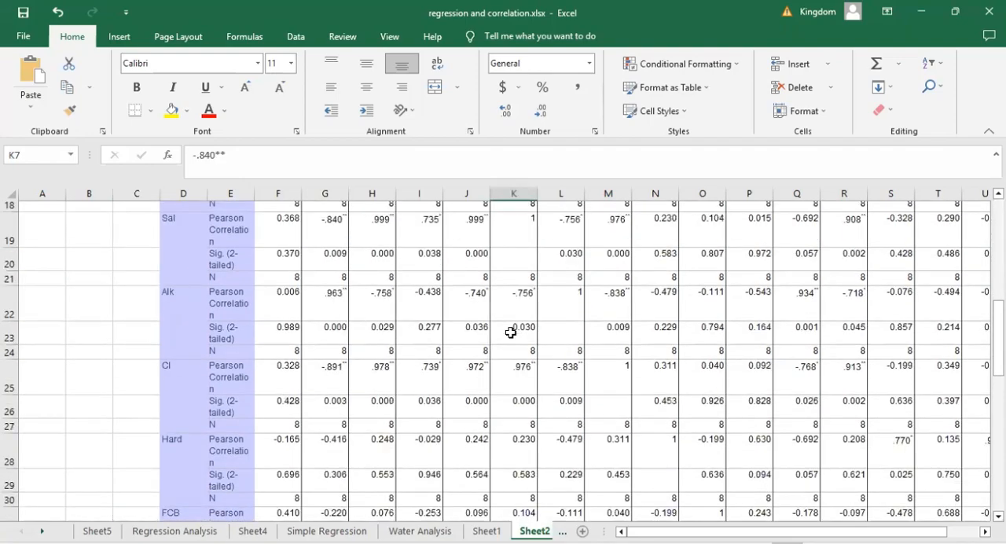
pyautogui.scroll(-3, 511, 333)
pyautogui.scroll(-3, 511, 266)
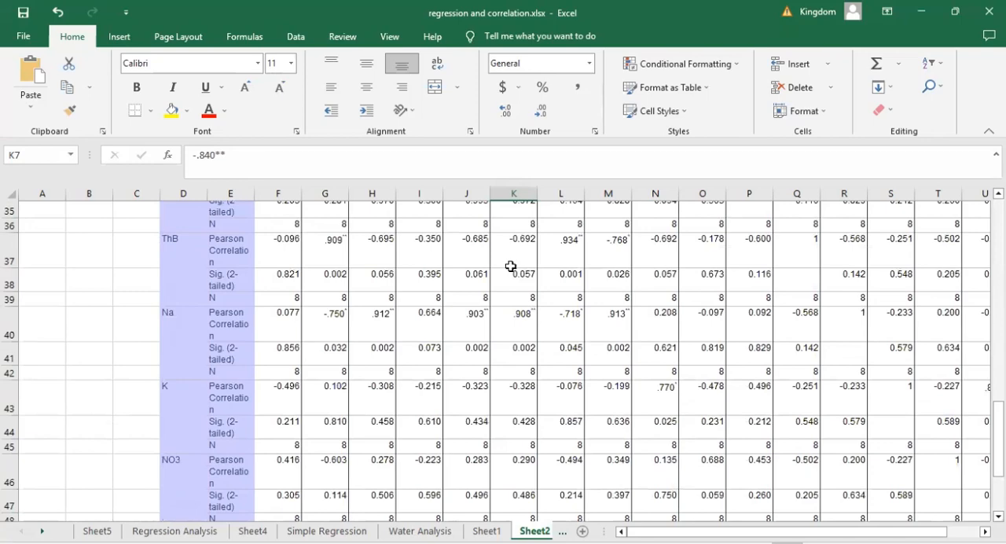
pyautogui.scroll(-3, 511, 267)
pyautogui.scroll(-1, 511, 267)
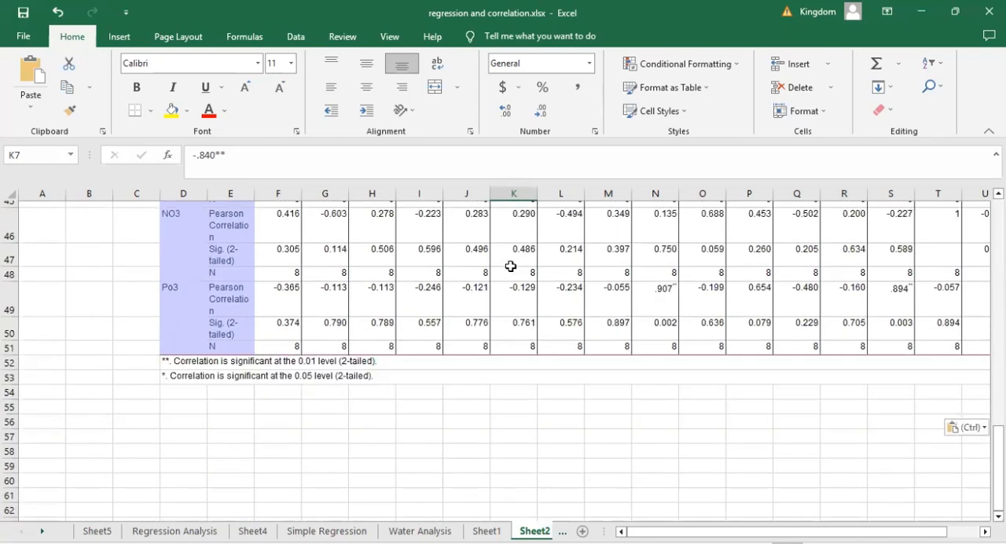
pyautogui.scroll(1, 512, 267)
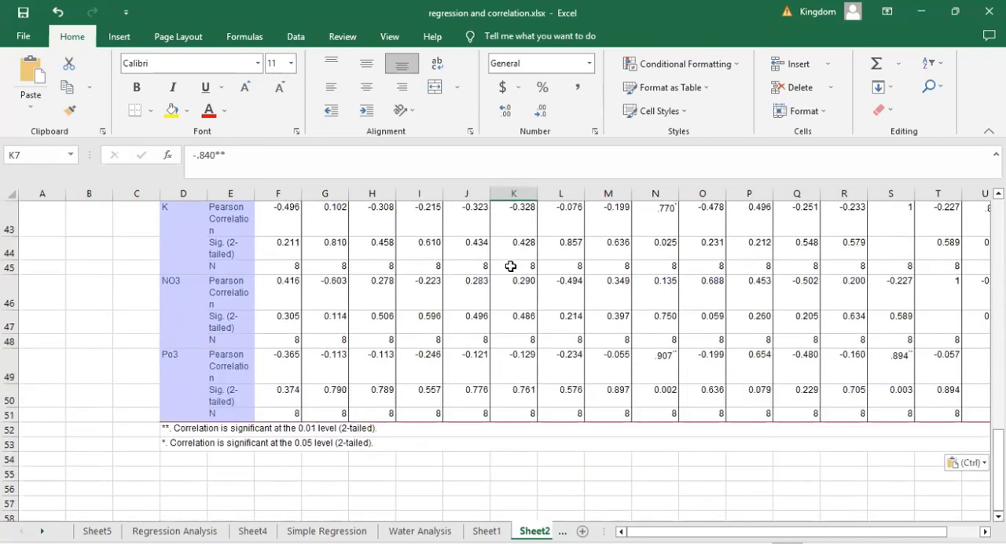
# Step: Inspect the Alk column's correlation coefficients with NO3, ThB, Na and K, and return to the start of the matrix
pyautogui.click(562, 287)
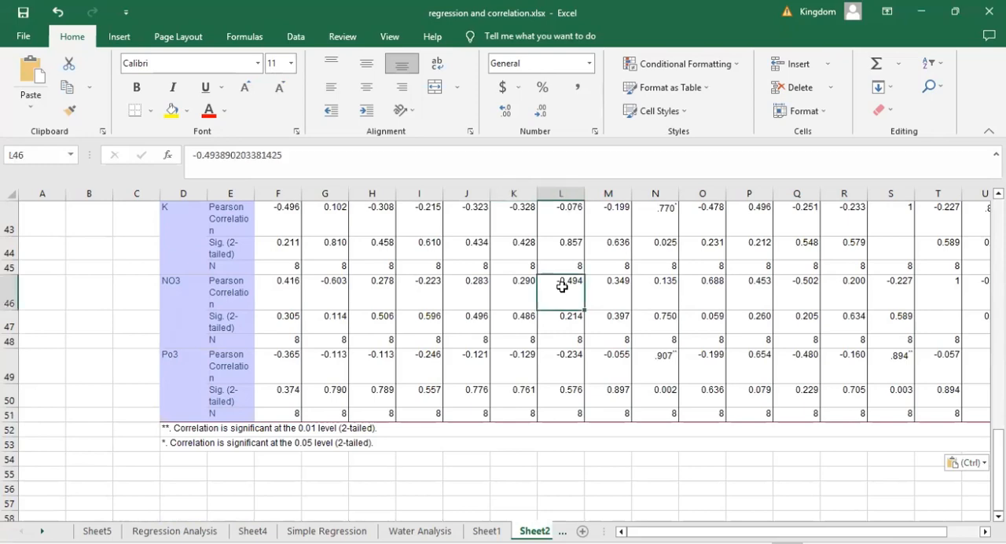
pyautogui.scroll(1, 562, 287)
pyautogui.scroll(2, 562, 287)
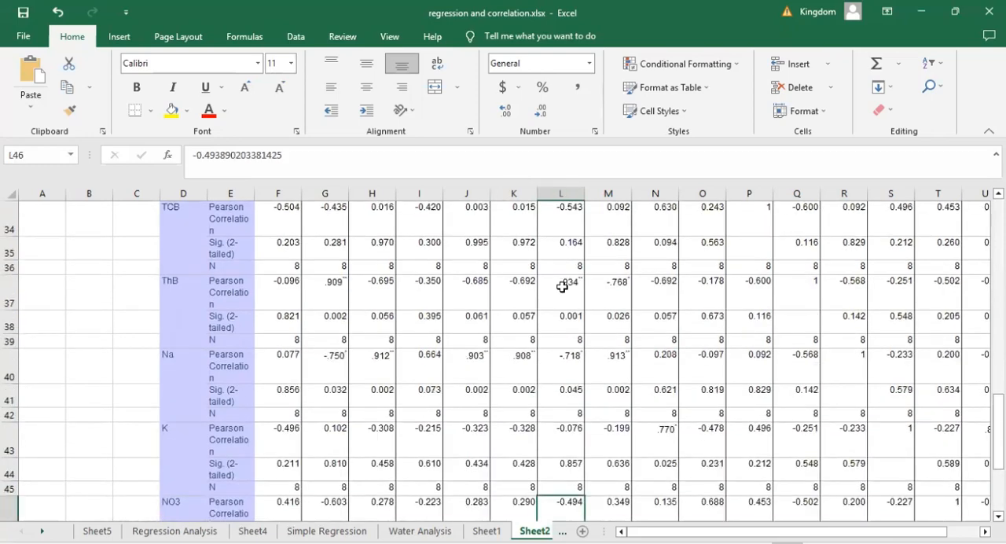
pyautogui.scroll(1, 562, 287)
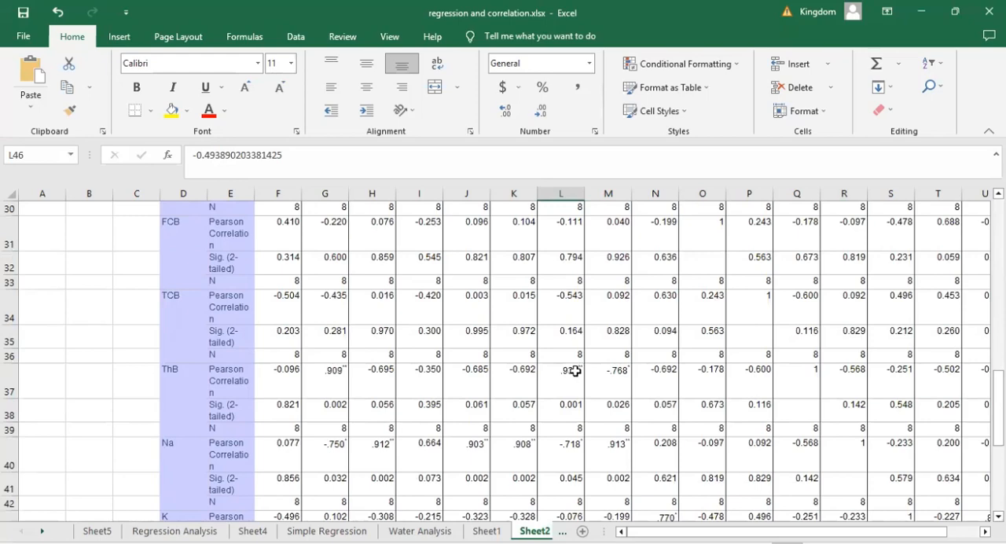
pyautogui.click(560, 392)
pyautogui.scroll(-2, 560, 391)
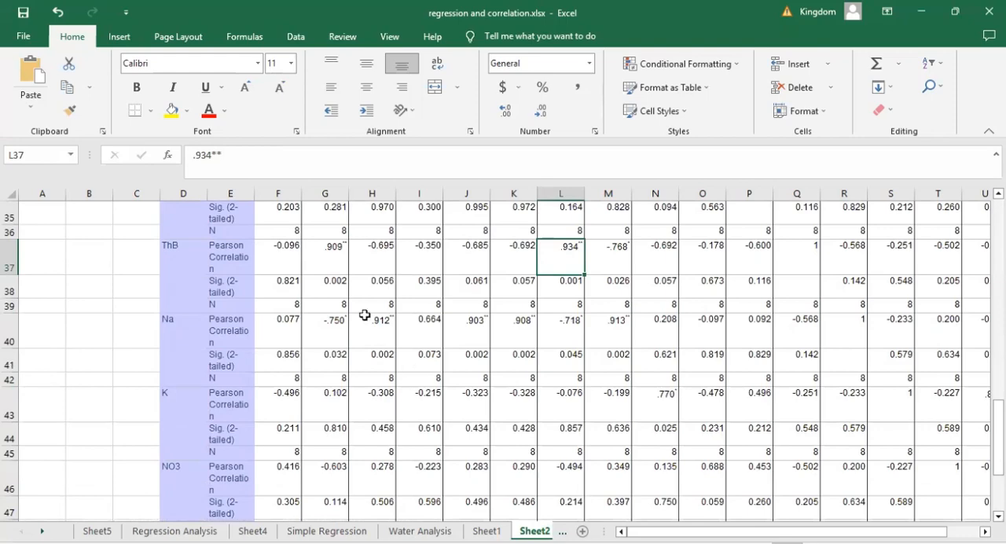
pyautogui.click(567, 339)
pyautogui.scroll(-2, 567, 339)
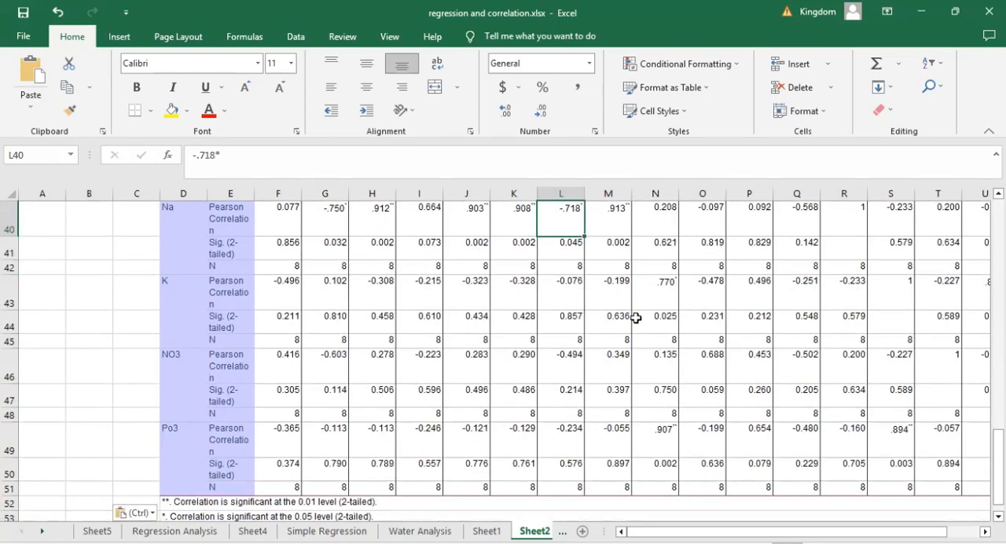
pyautogui.click(566, 294)
pyautogui.scroll(3, 565, 295)
pyautogui.scroll(2, 566, 294)
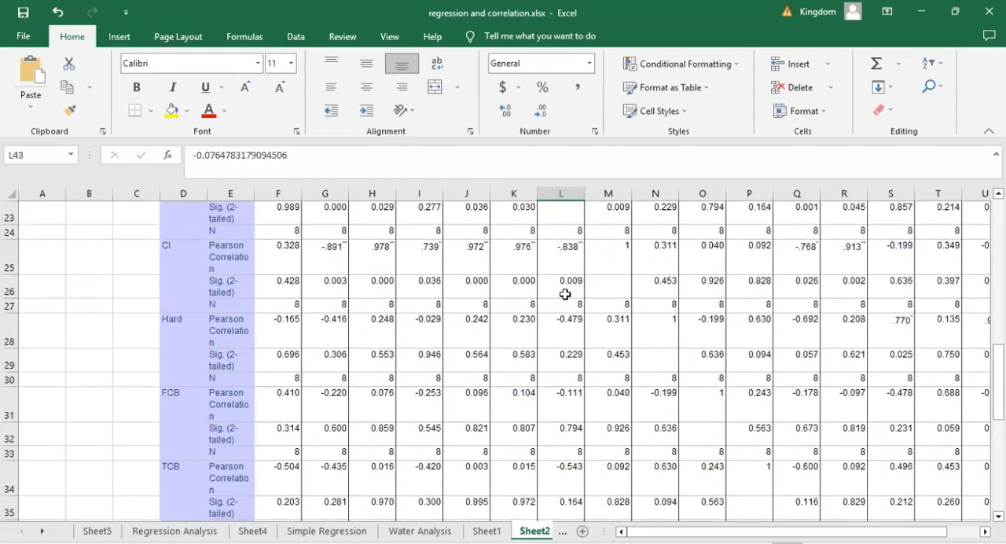
pyautogui.scroll(6, 565, 294)
pyautogui.scroll(1, 565, 294)
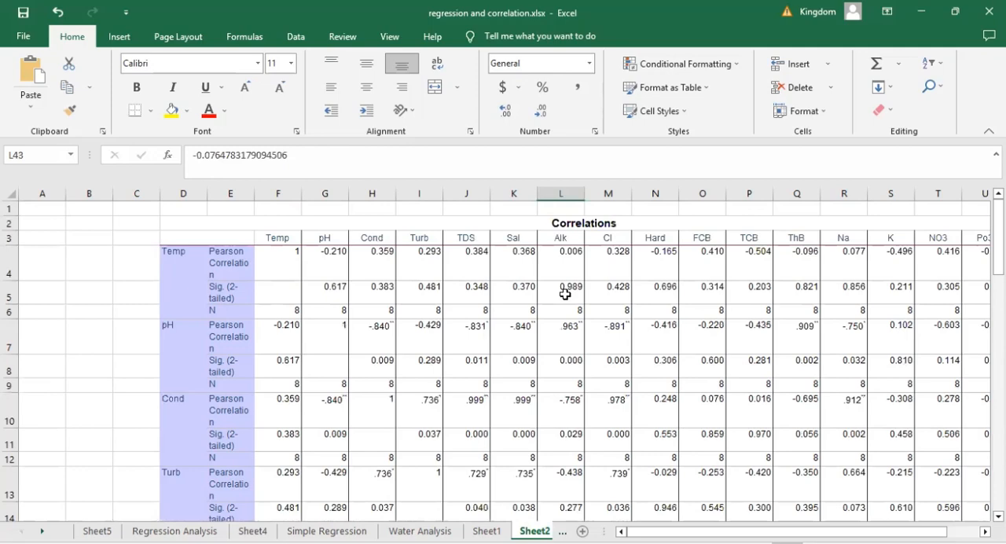